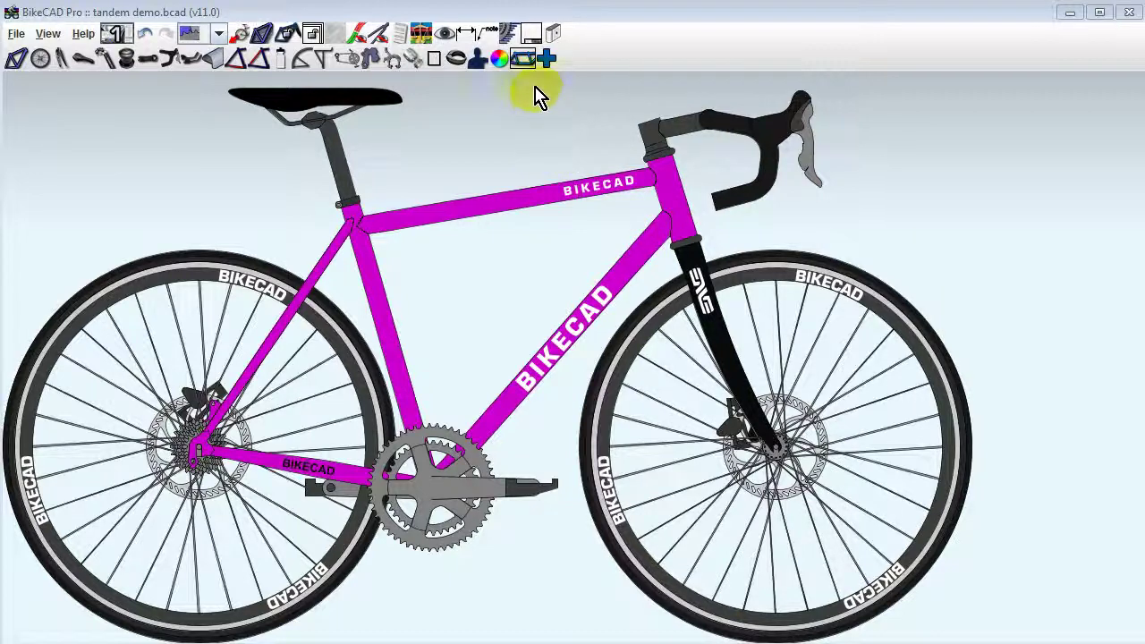
Step: Add rider section 1 in the Tandem settings, turning the road bike into a two-saddle tandem
click(522, 60)
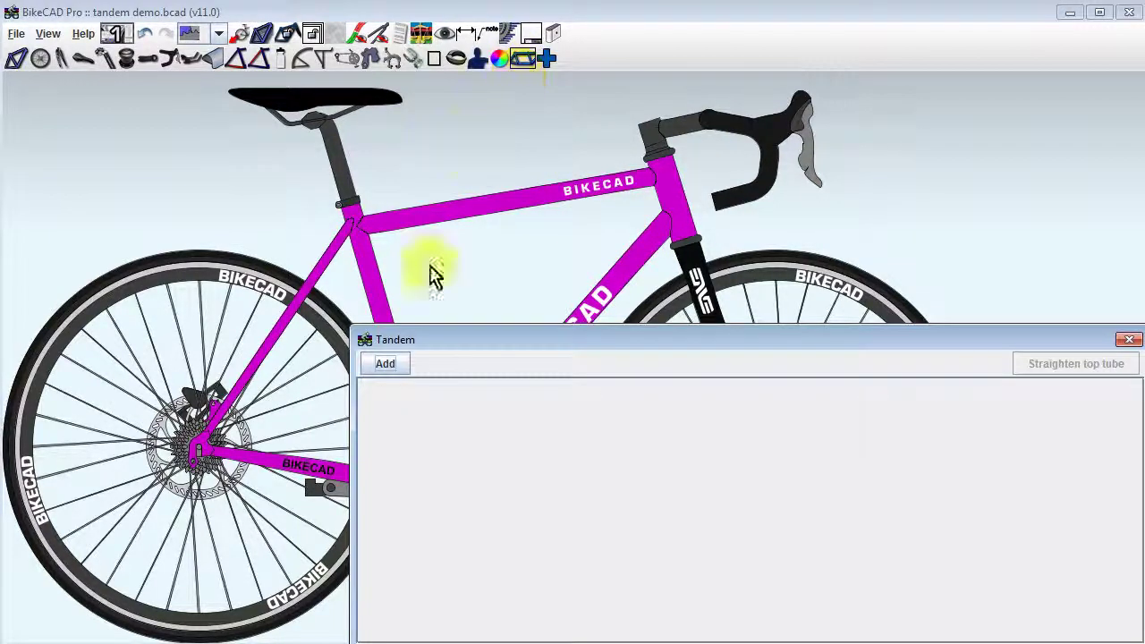
click(386, 364)
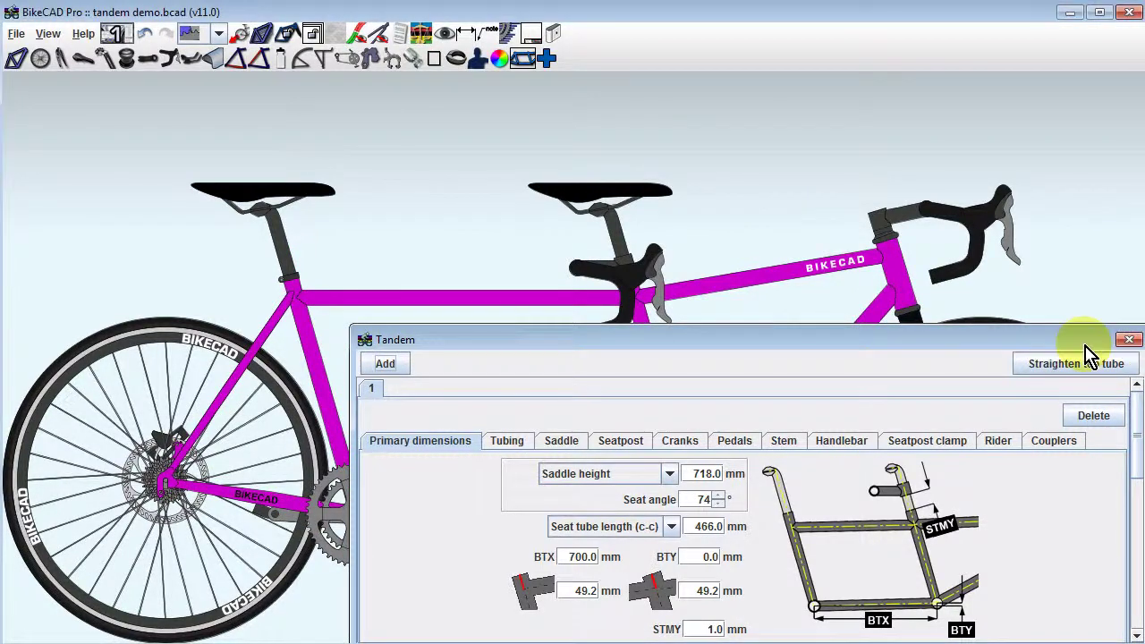
Step: Close the Tandem dialog to reveal the magenta tandem with two saddles and chainsets
click(1128, 341)
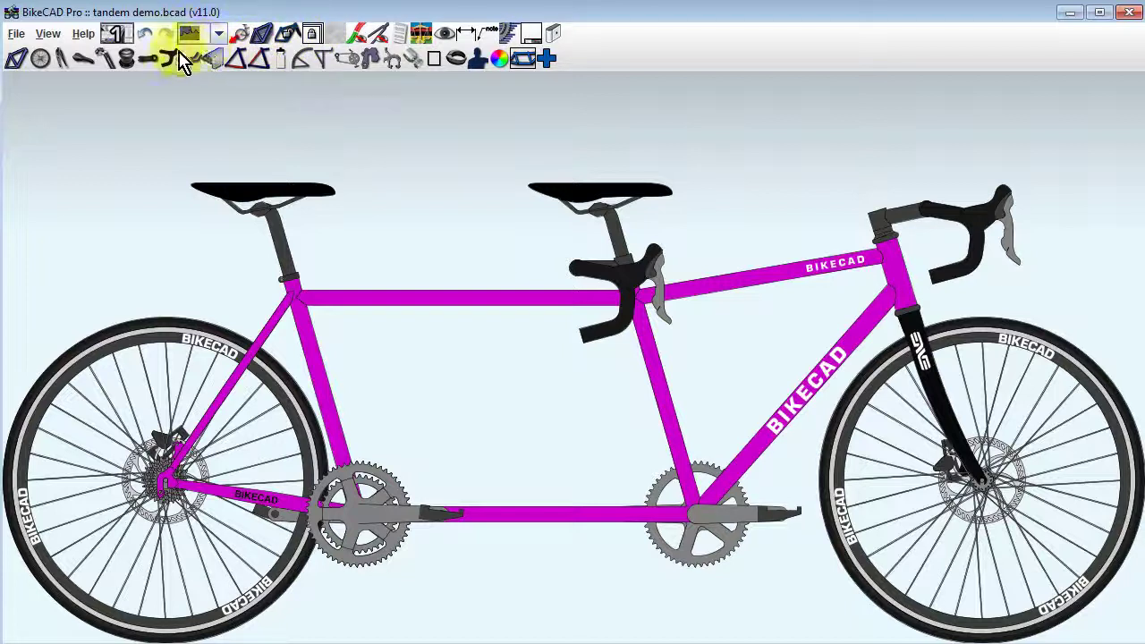
Step: Glance at the Saddle and Handlebar settings, then reopen the Tandem settings on primary dimensions
click(83, 59)
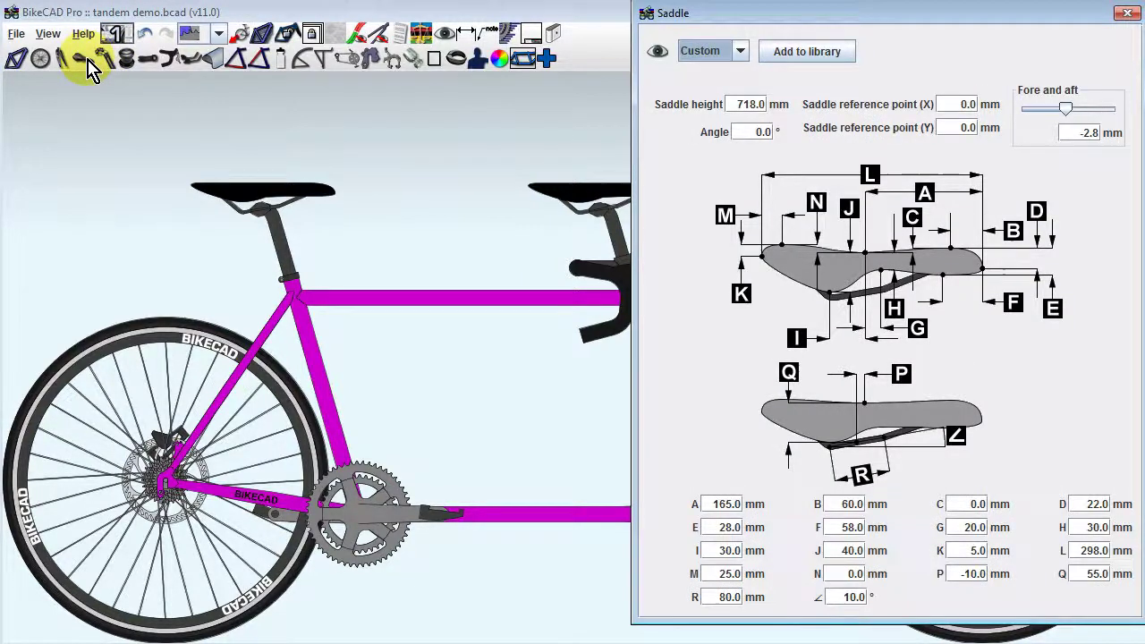
click(1125, 13)
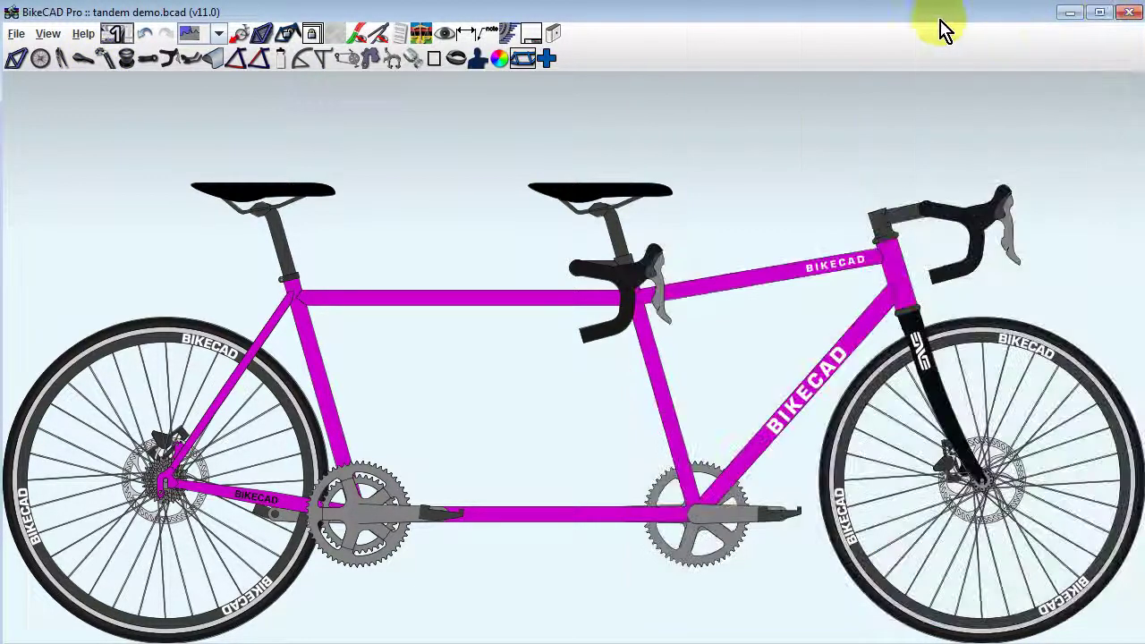
click(177, 65)
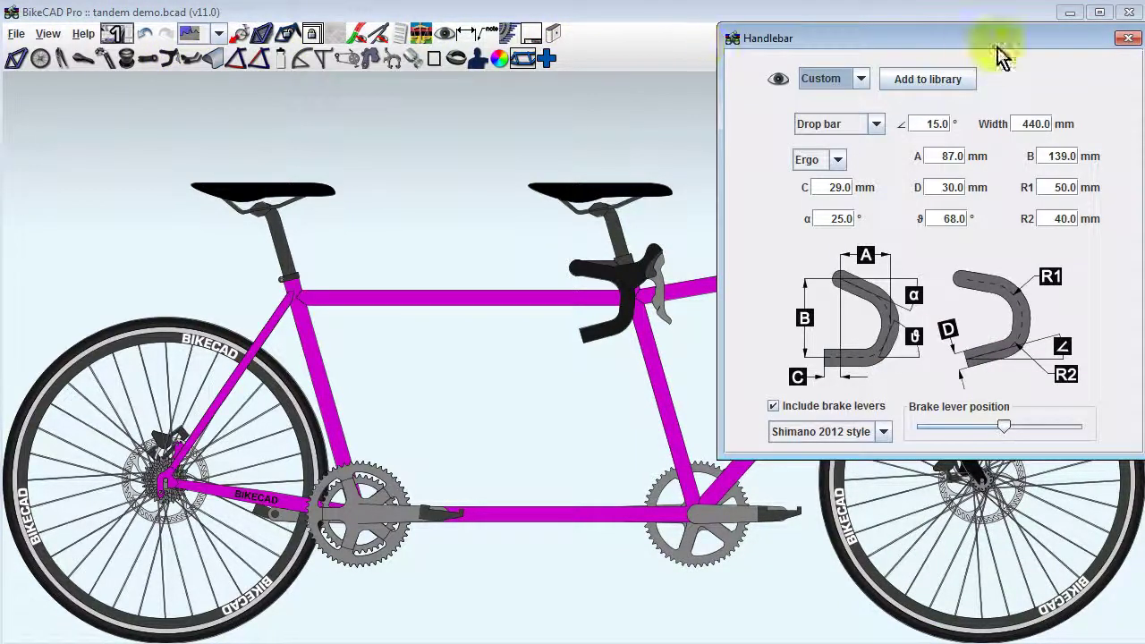
click(1125, 39)
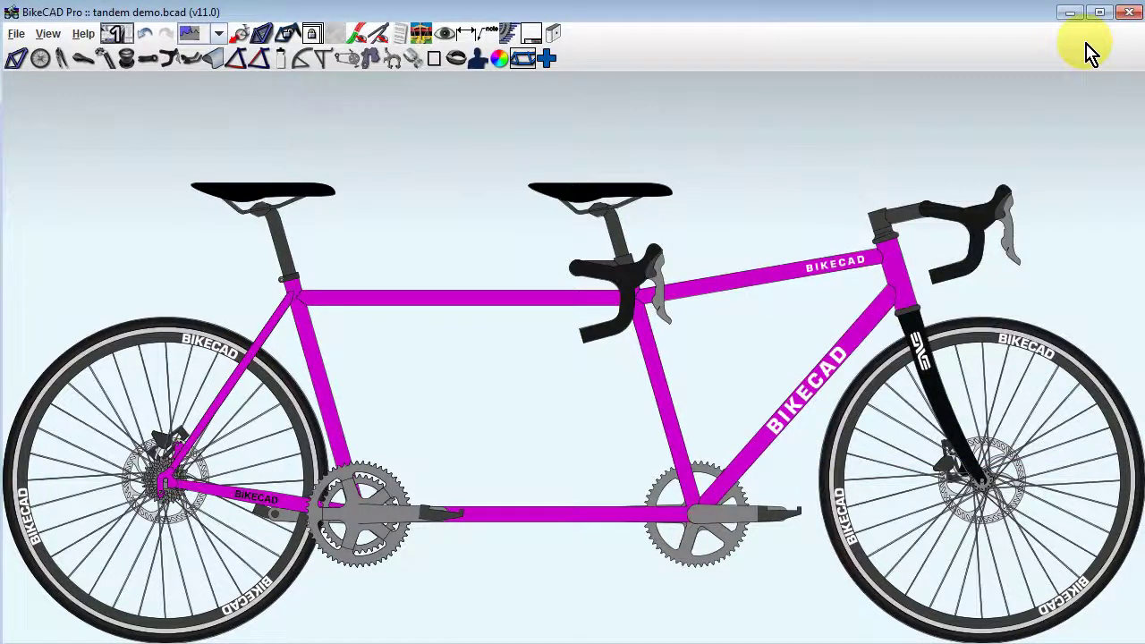
click(523, 60)
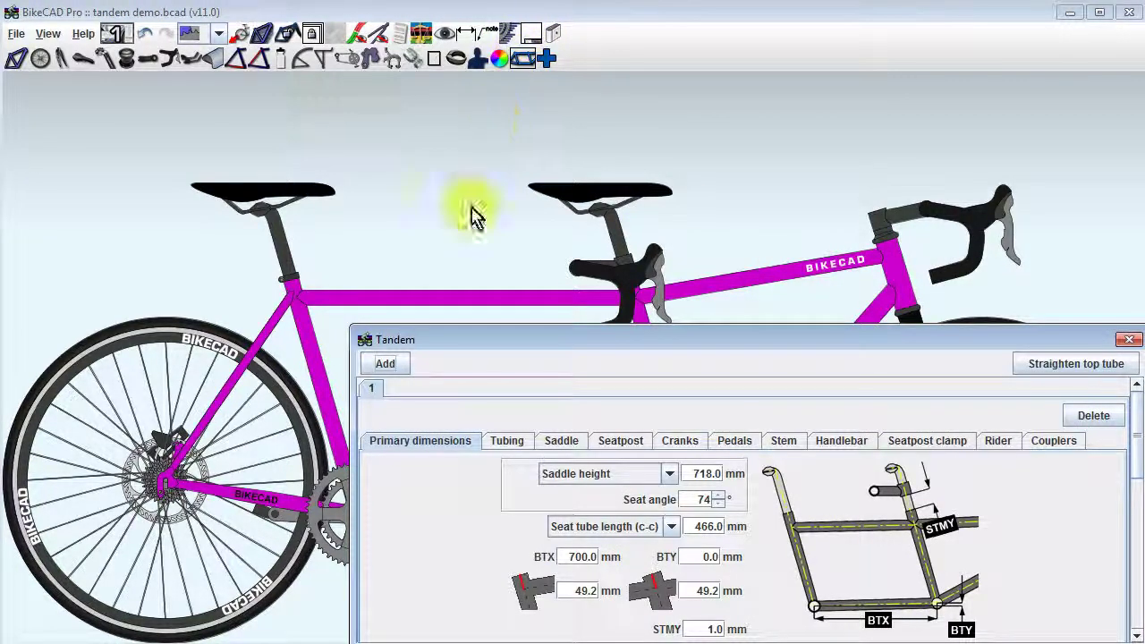
Step: Browse the rear rider's tabs from Tubing to Couplers, ending on the Saddle page (718.0 mm)
click(507, 442)
click(550, 441)
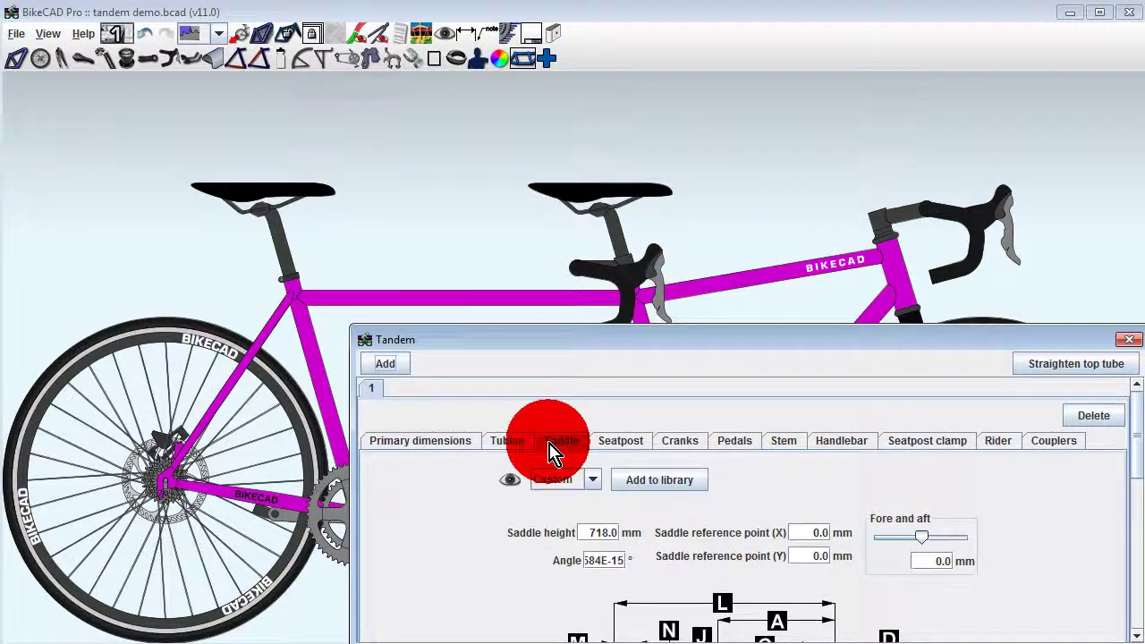
click(621, 444)
click(678, 447)
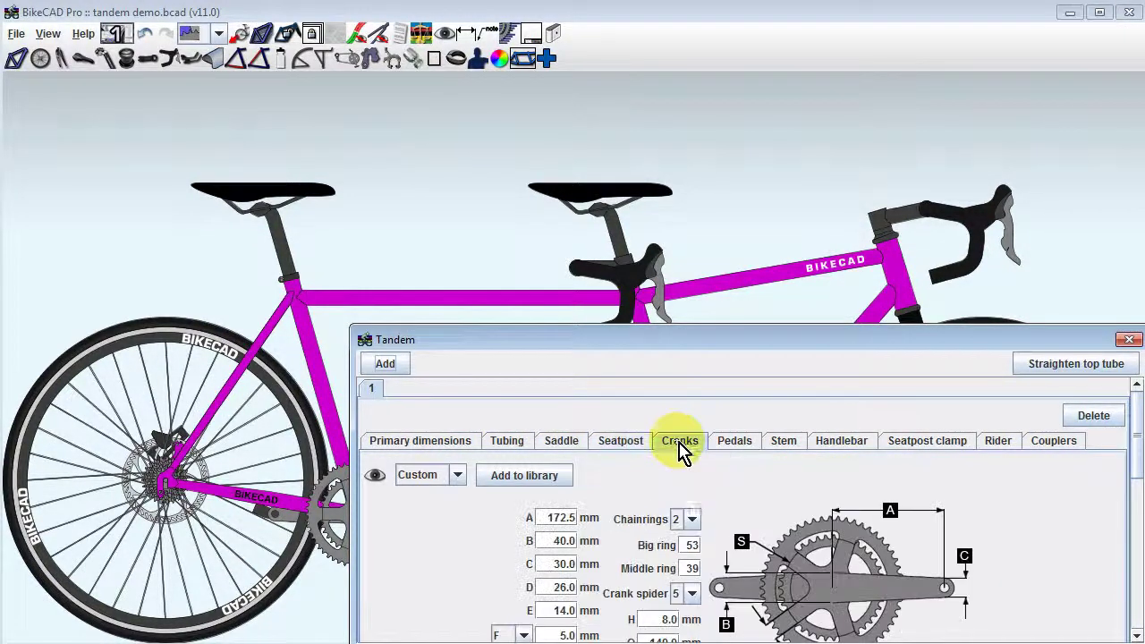
click(747, 447)
click(781, 450)
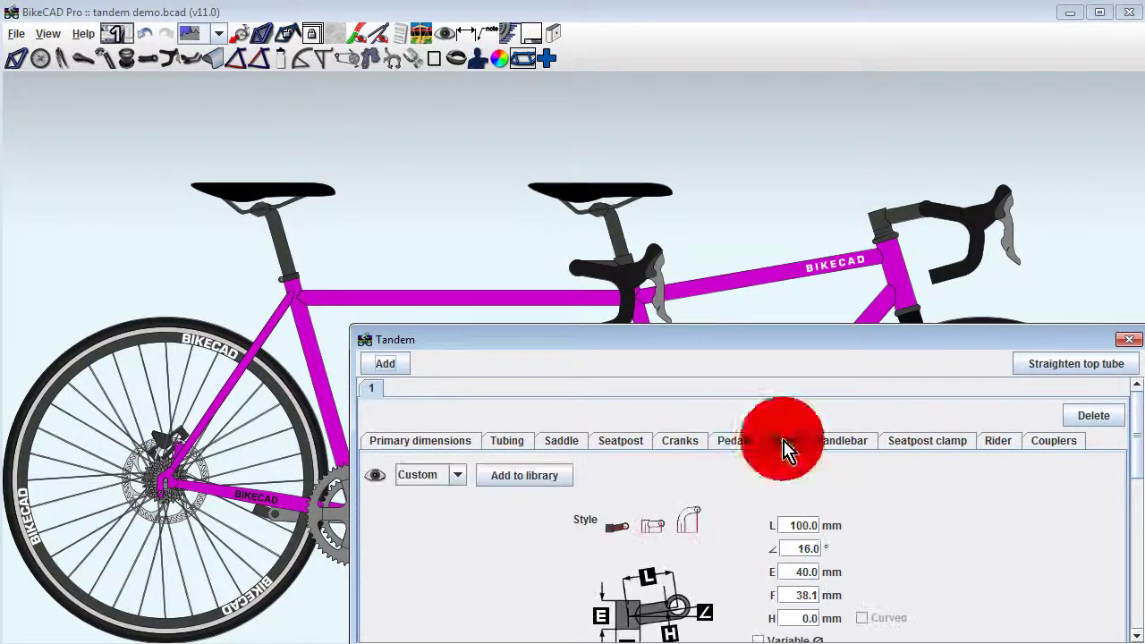
click(841, 452)
click(920, 452)
click(996, 452)
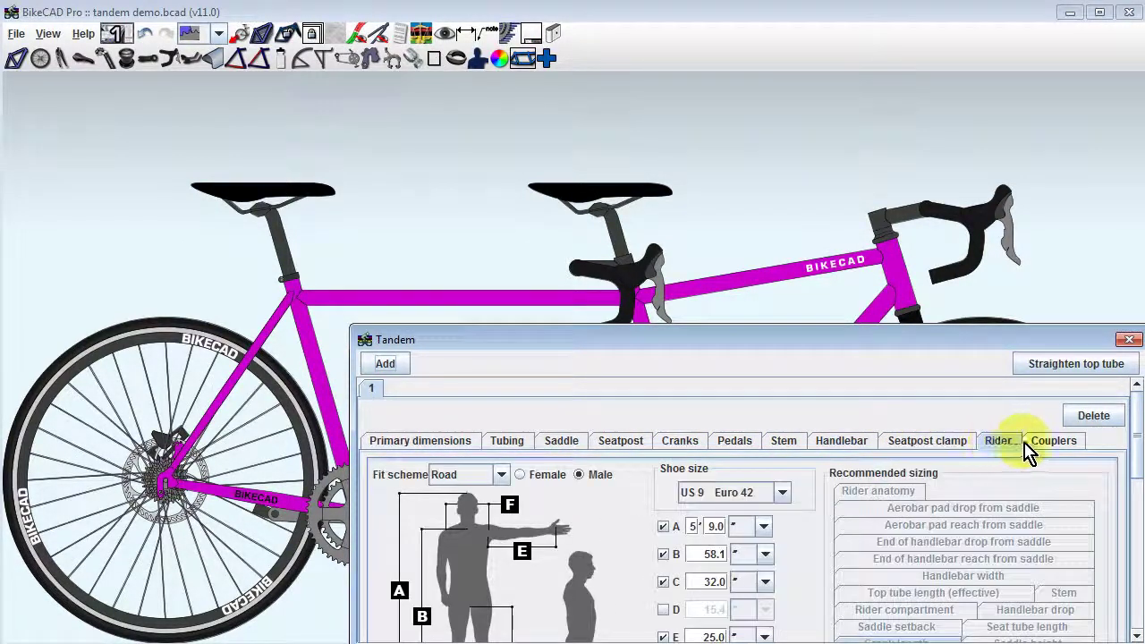
click(1048, 447)
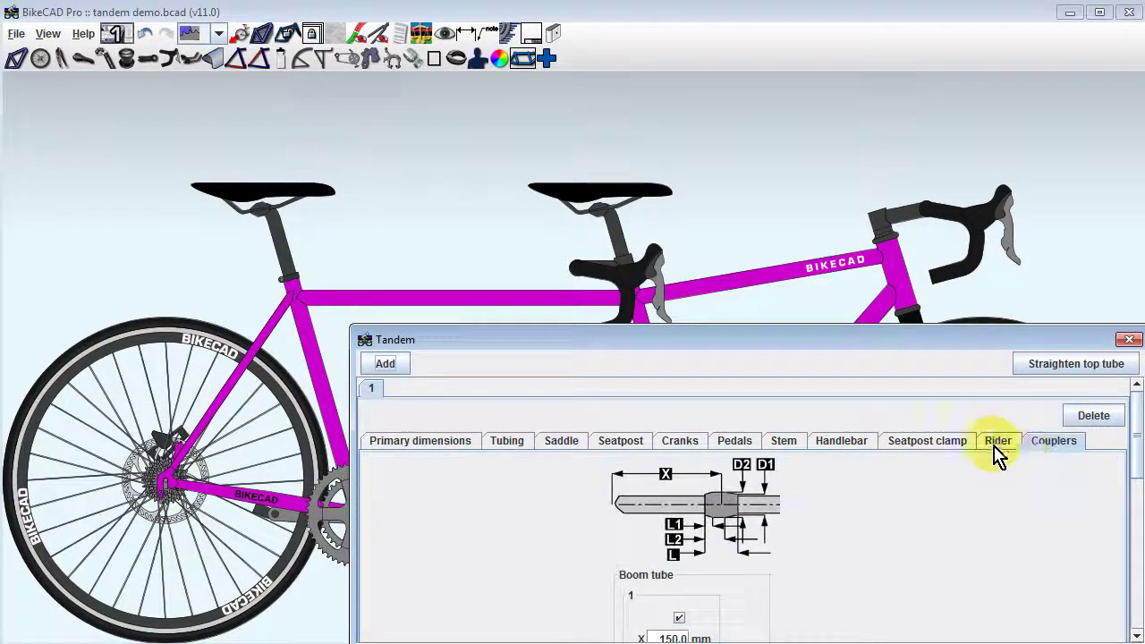
click(563, 442)
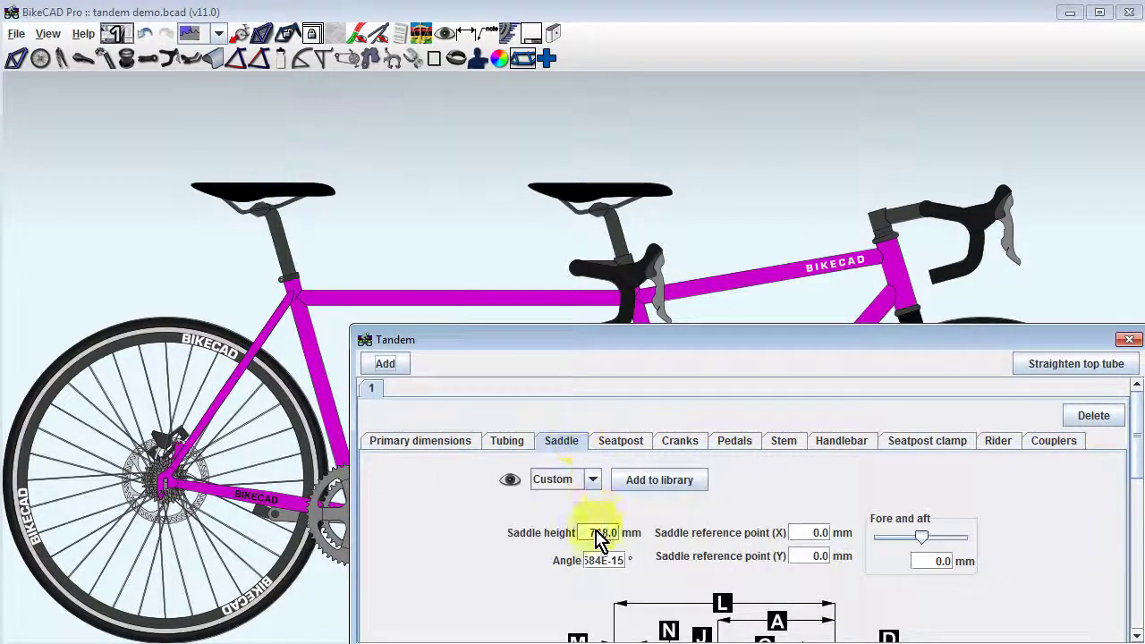
Step: Give the rear rider 648 mm saddle height and 40 mm STMY, re-entering BTX as 700 mm
click(420, 440)
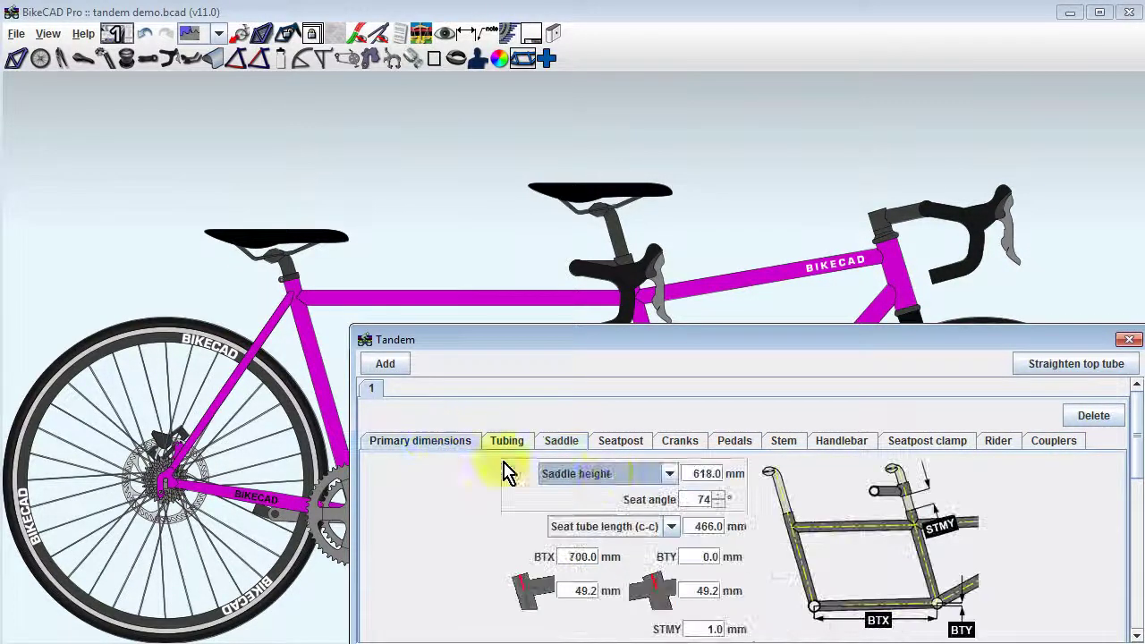
click(704, 475)
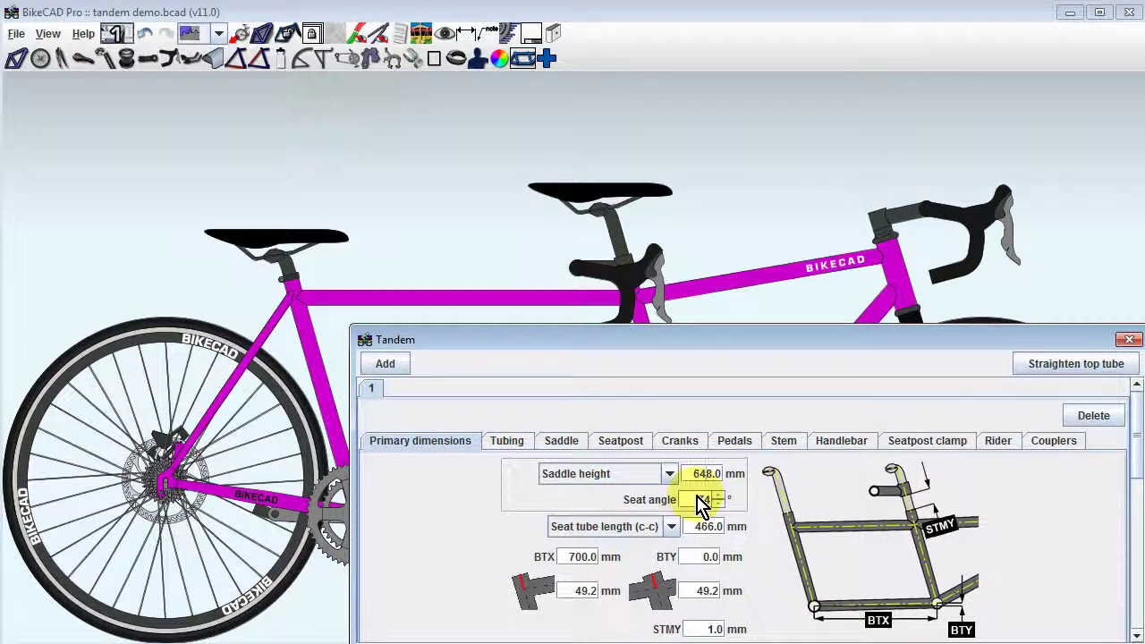
key(Return)
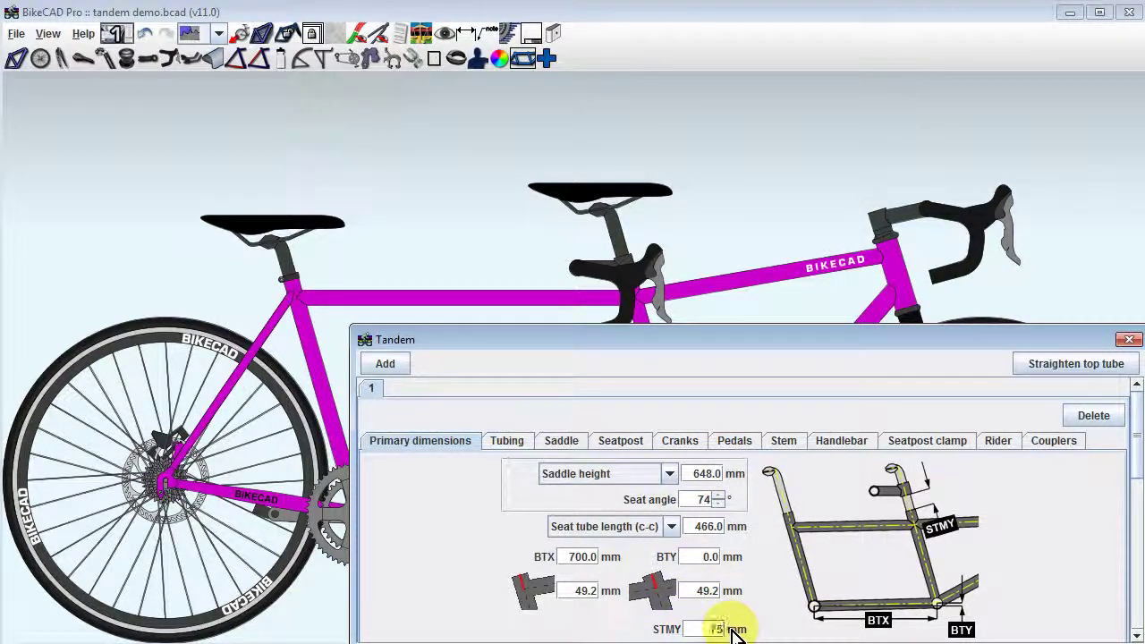
double_click(719, 629)
text(40)
key(Return)
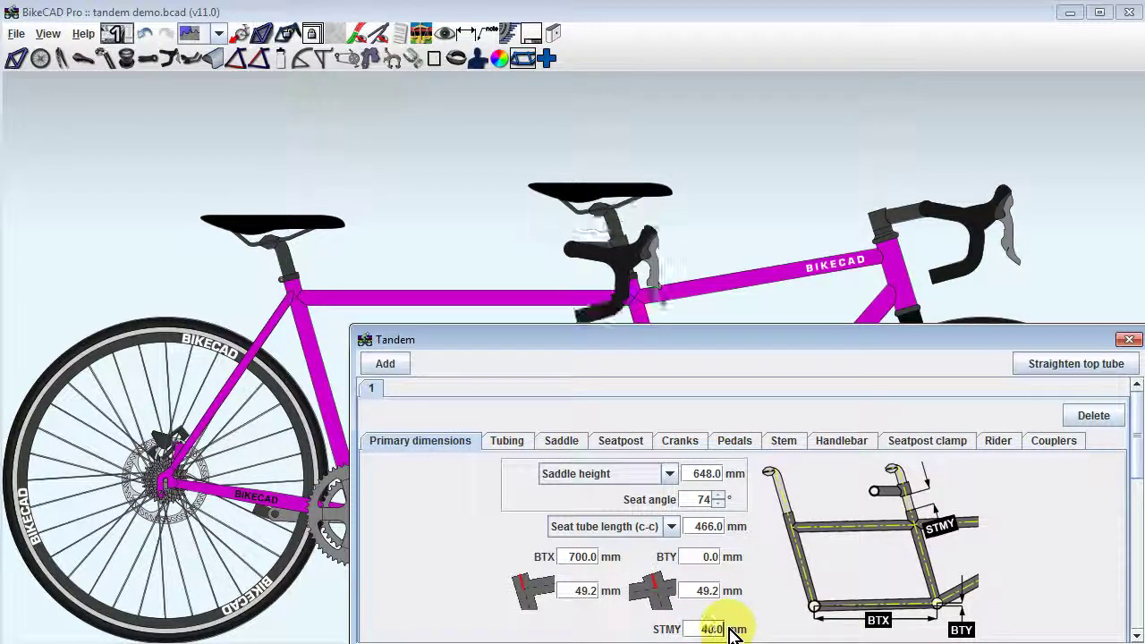
double_click(583, 558)
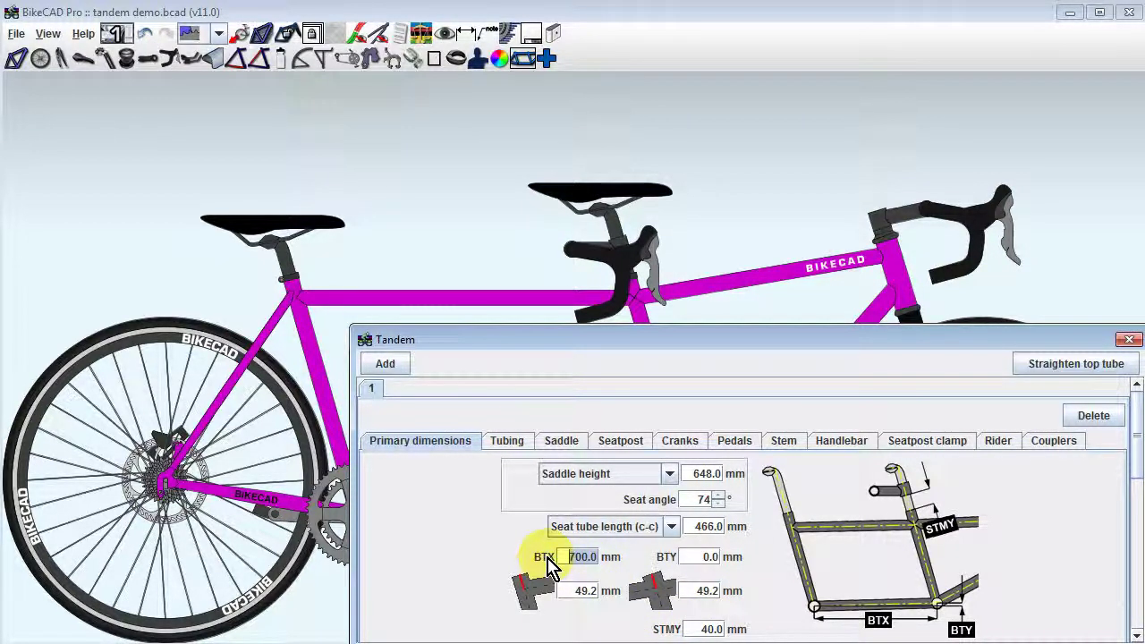
double_click(573, 557)
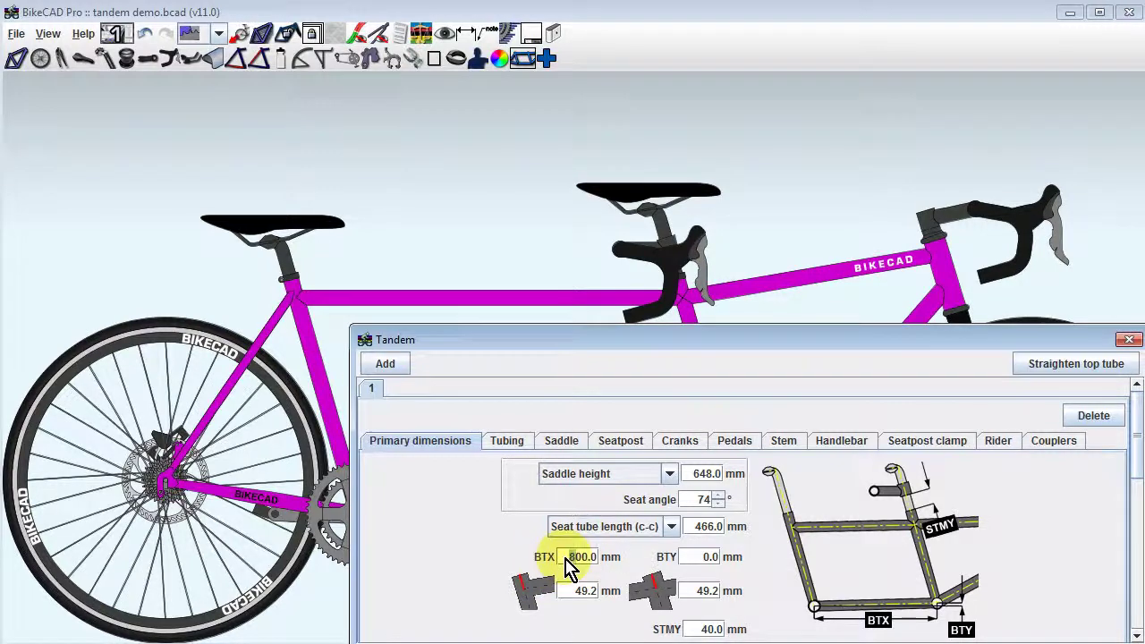
text(700)
key(Return)
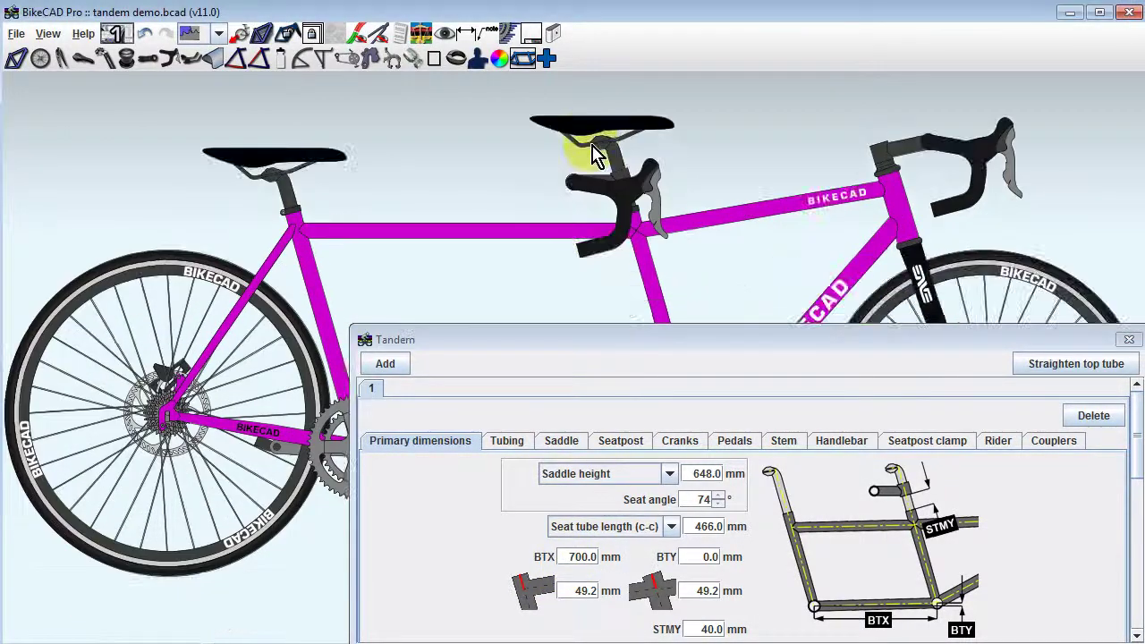
scroll(578, 265, down, 3)
click(577, 170)
scroll(577, 165, down, 2)
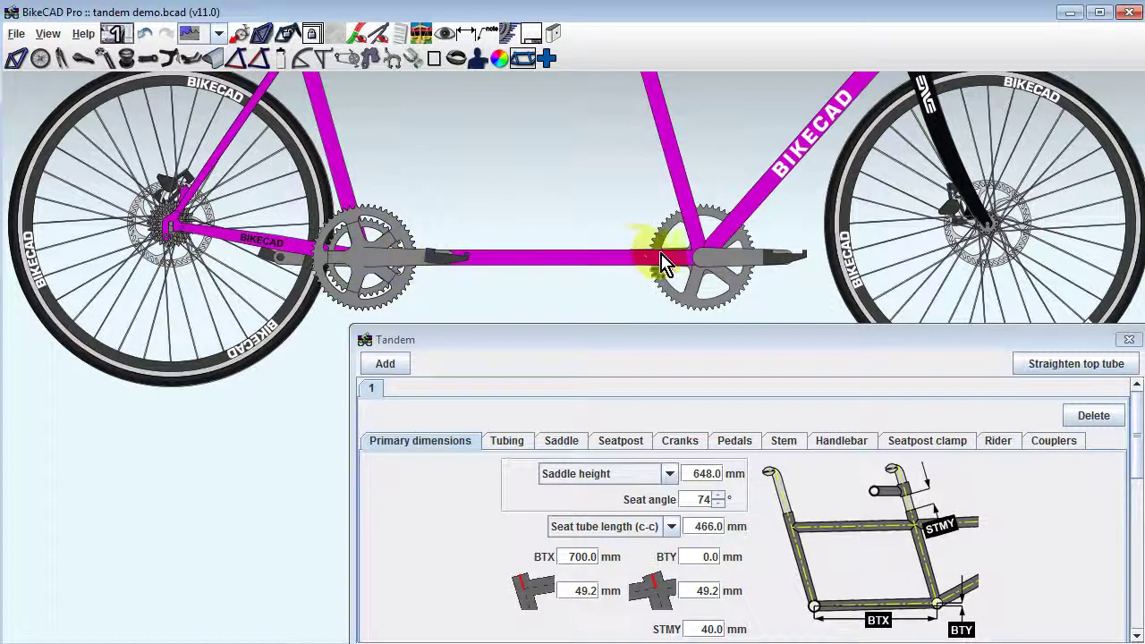
click(700, 564)
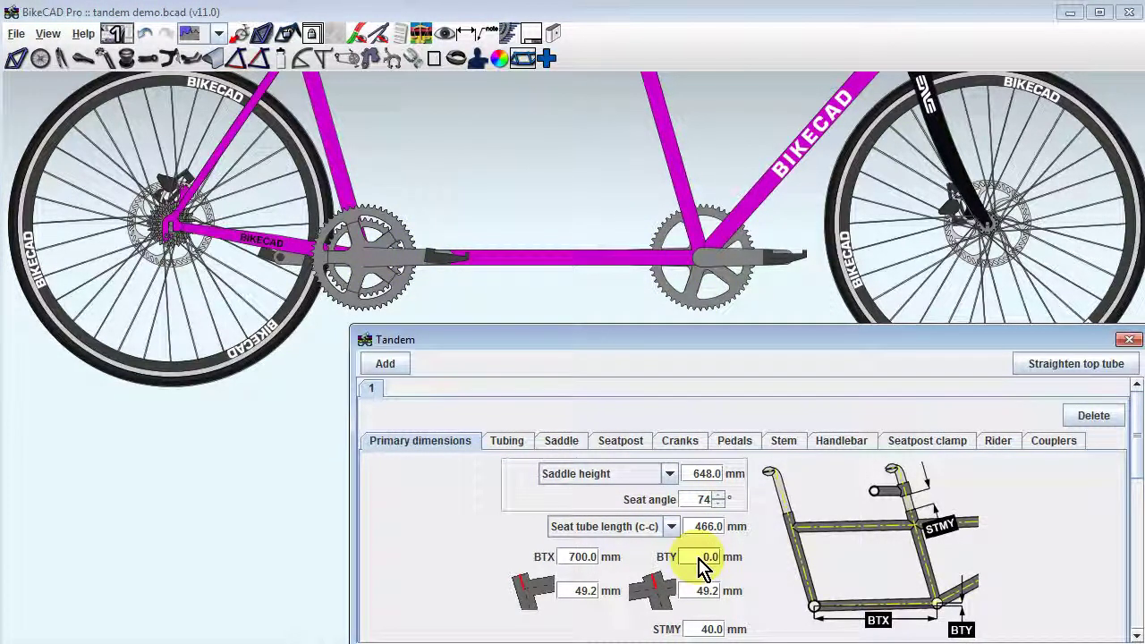
text(3)
key(Return)
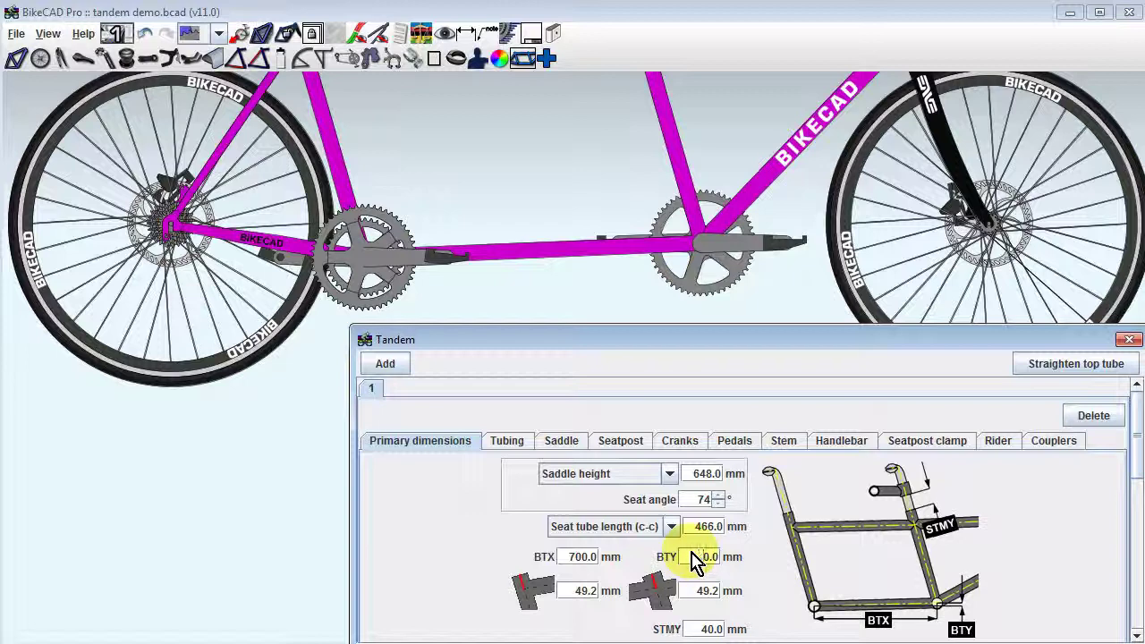
key(BackSpace)
key(Return)
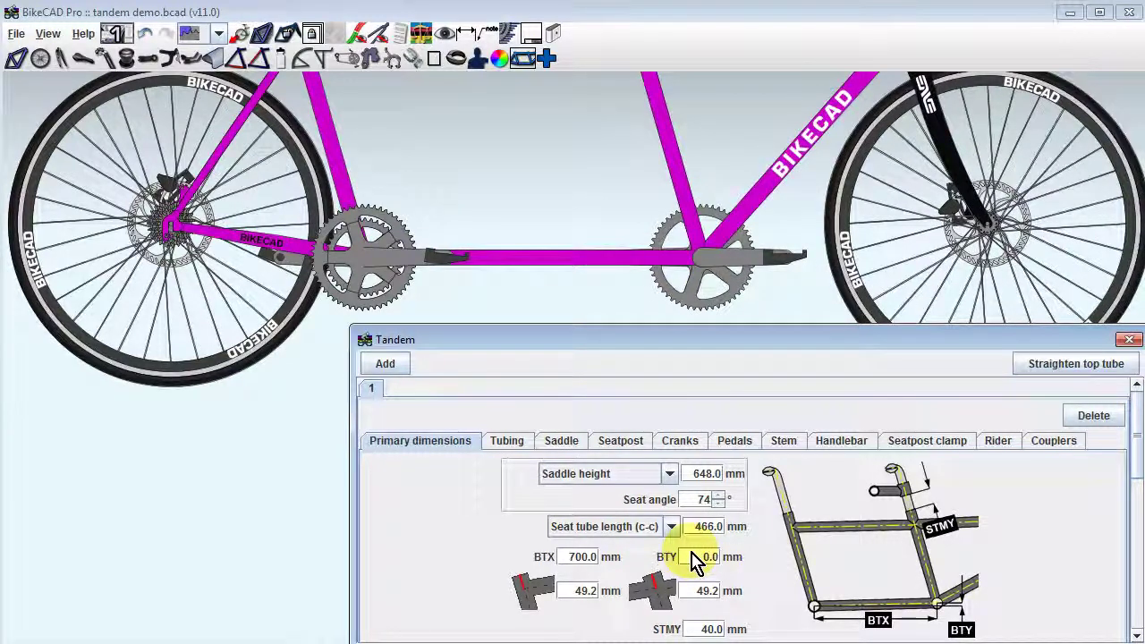
click(1129, 342)
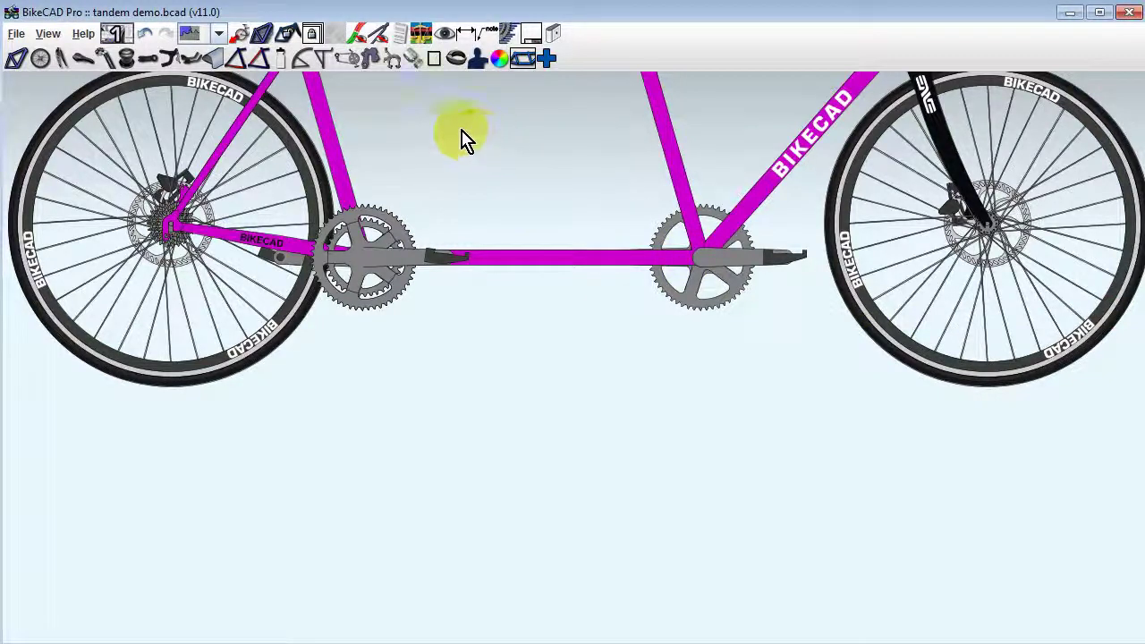
Step: Fit the whole tandem in view and show the rider figures from the visibility palette
click(241, 36)
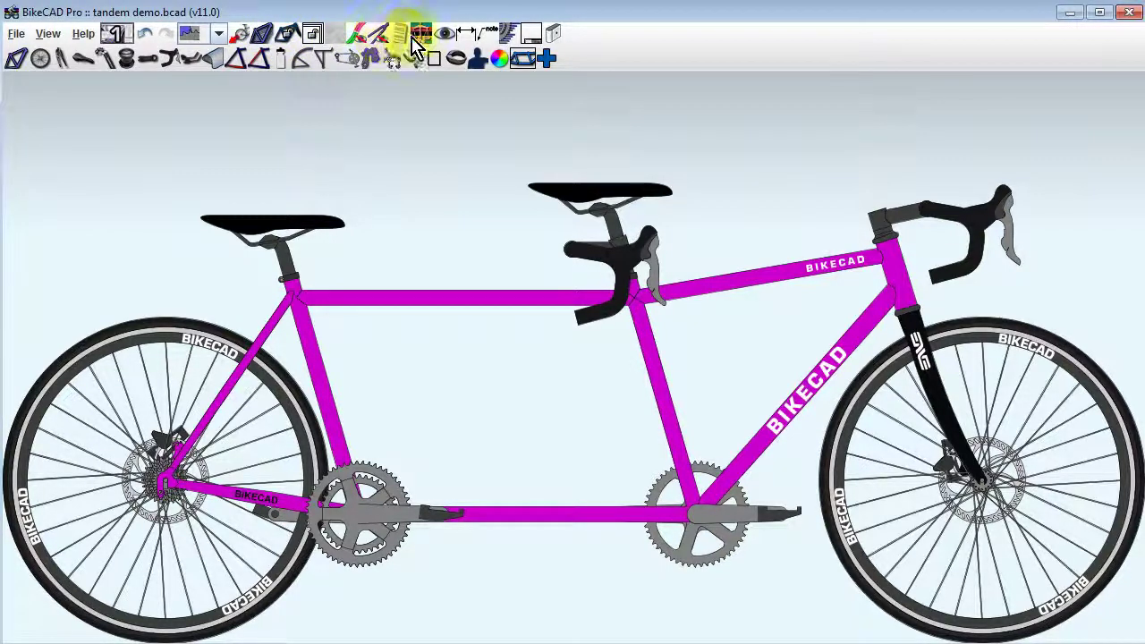
click(445, 33)
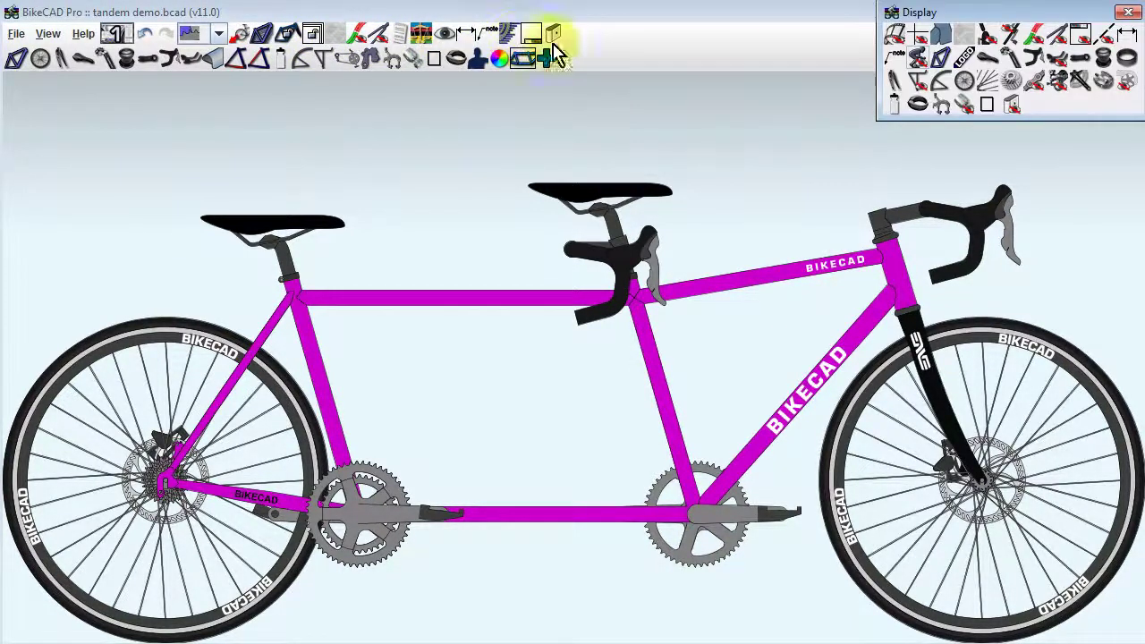
click(1030, 59)
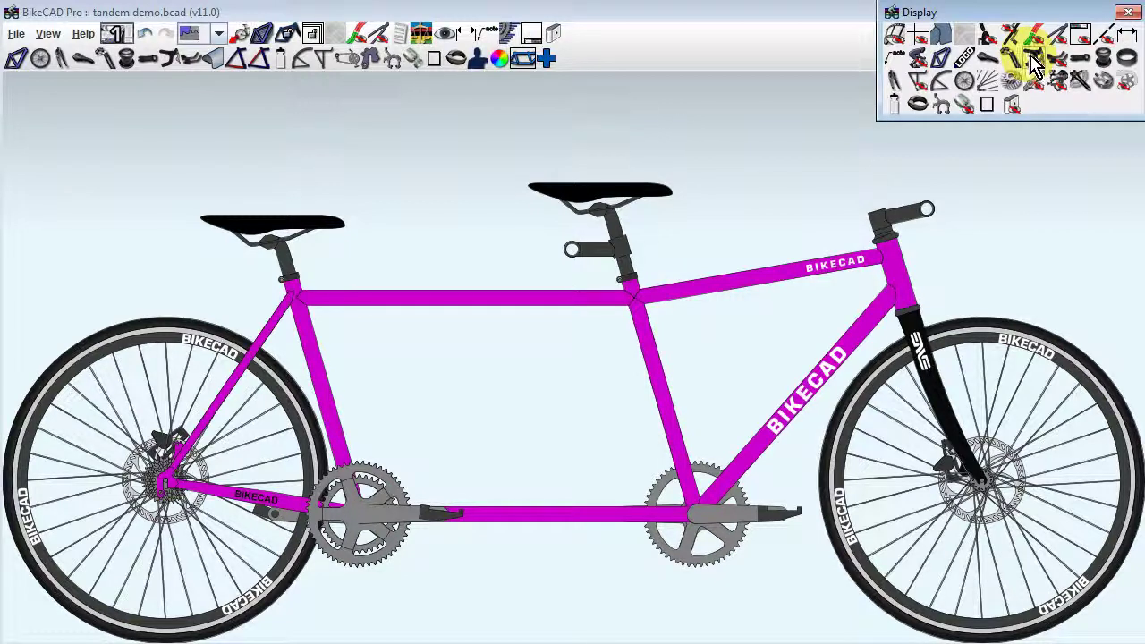
click(1032, 61)
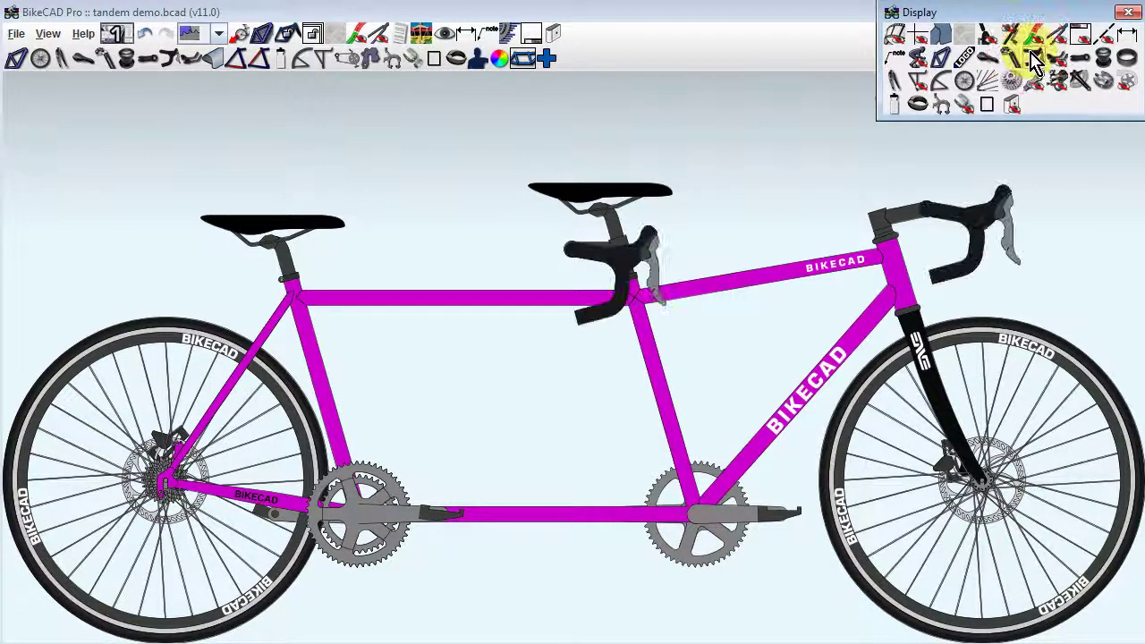
click(925, 57)
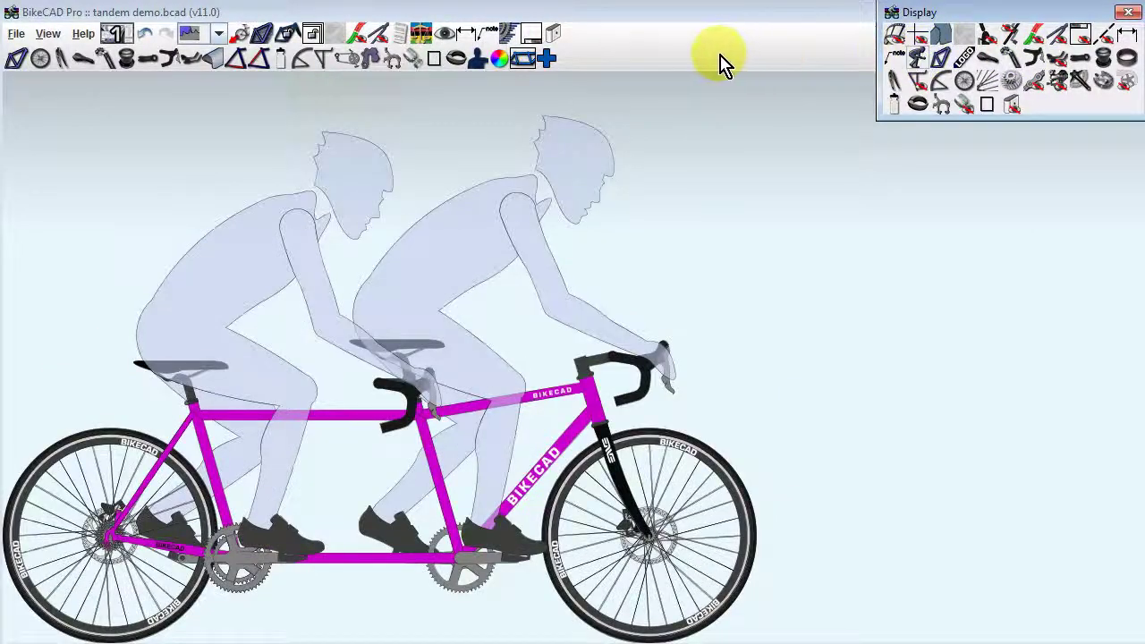
Step: Hide both rider figures using the Tandem Rider tab and the rider display icon
click(524, 59)
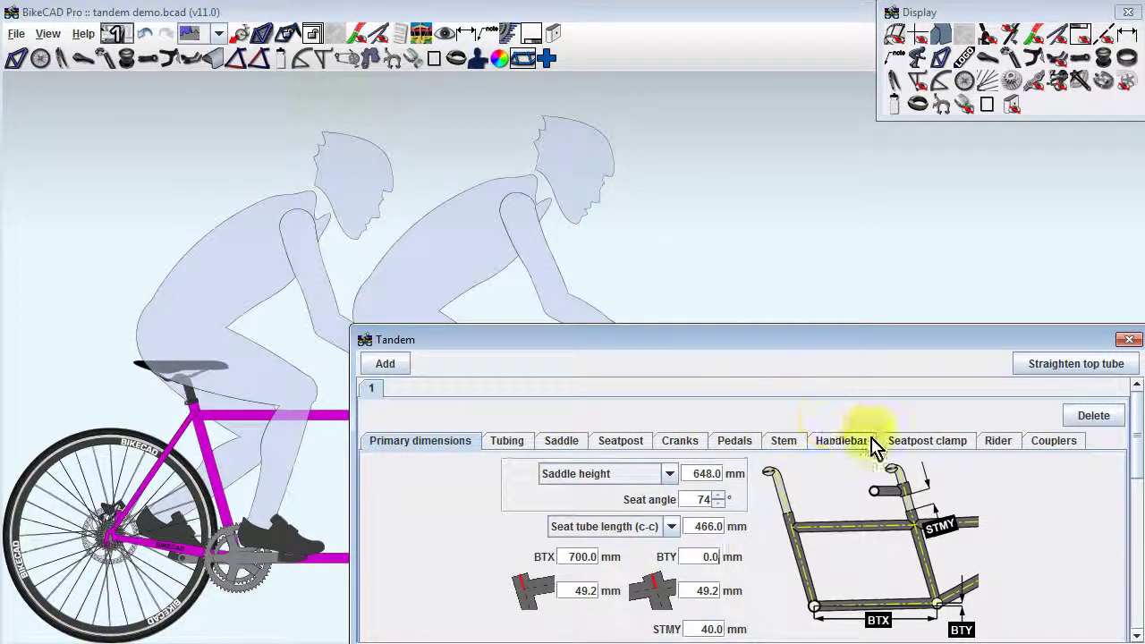
click(997, 440)
scroll(711, 529, down, 1)
scroll(711, 530, down, 4)
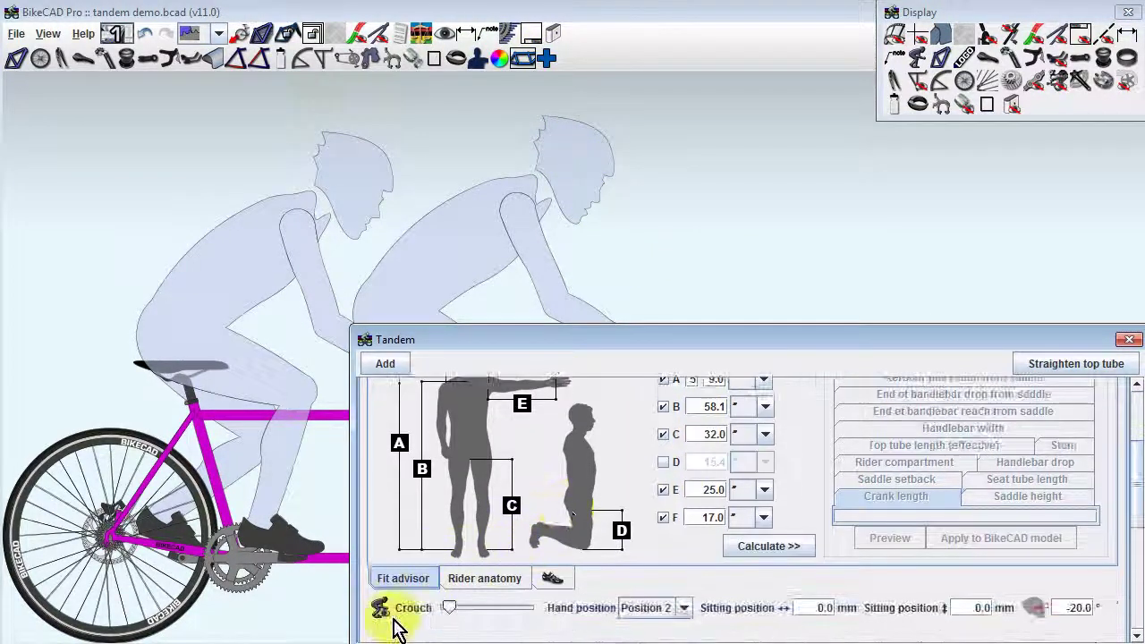
click(379, 610)
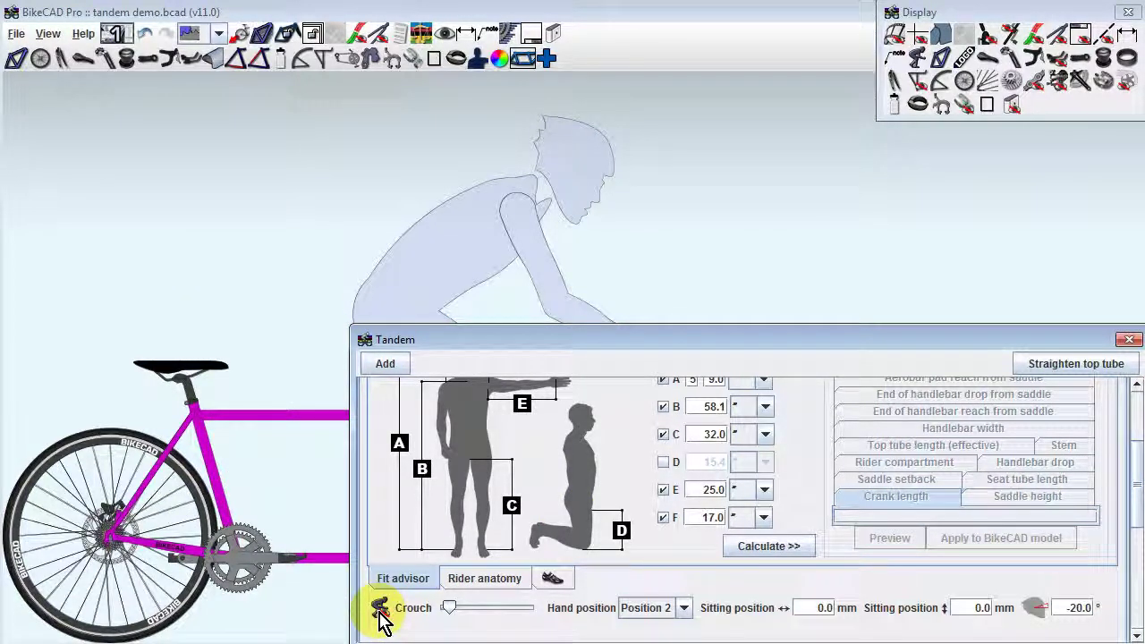
click(1129, 340)
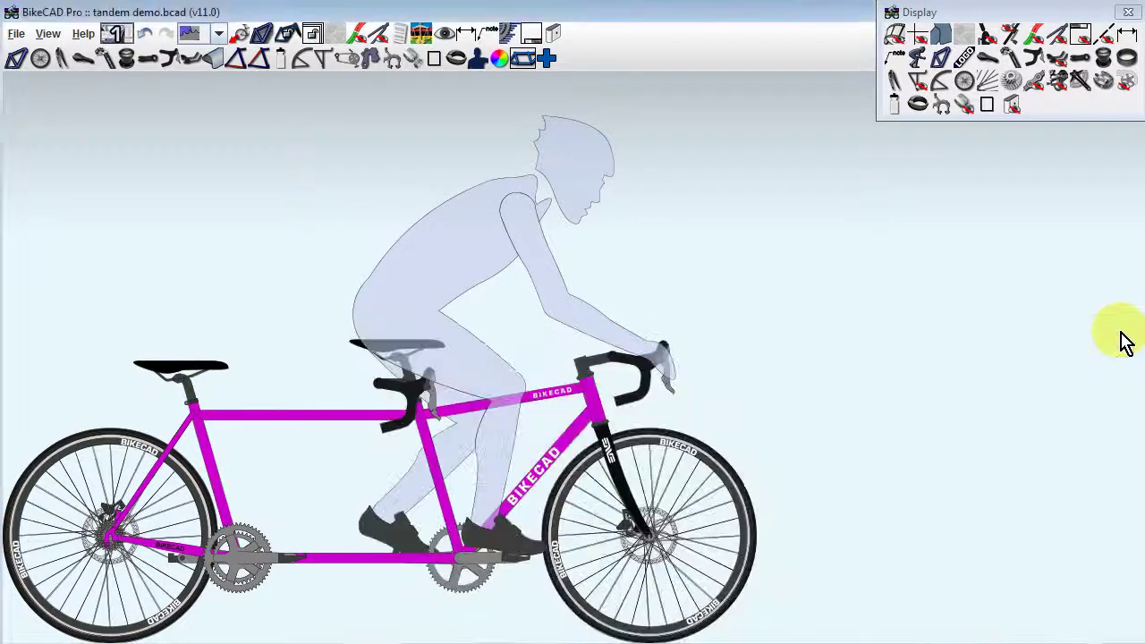
click(917, 55)
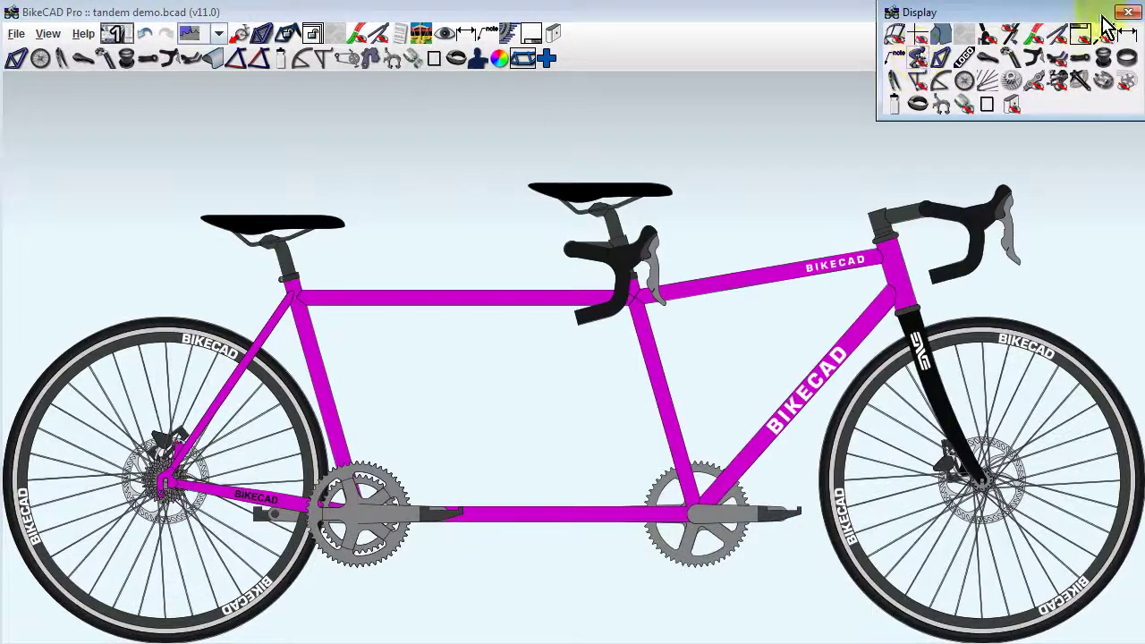
Step: Show the seat angle, seat tube length (c-t), effective top tube and saddle height dimensions
click(1129, 12)
click(464, 32)
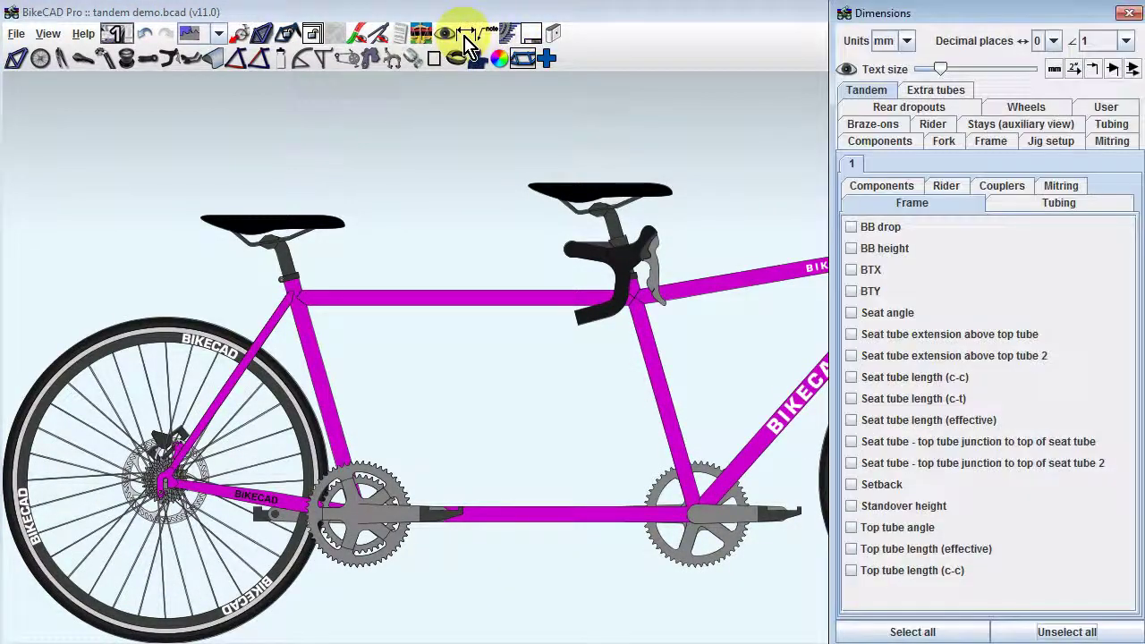
click(850, 312)
click(851, 398)
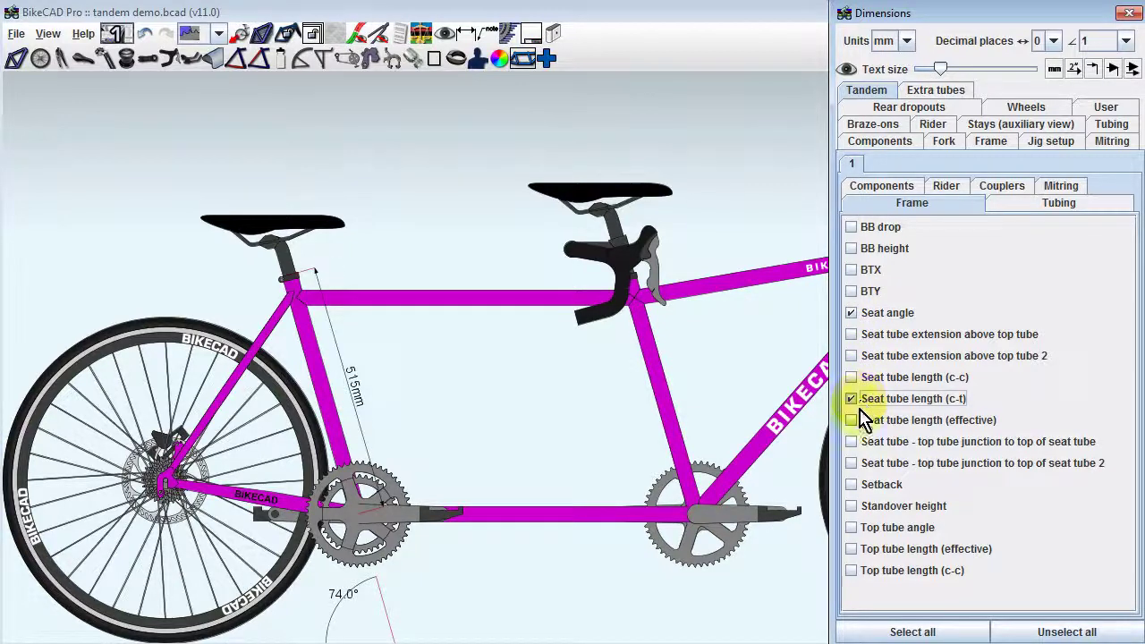
click(850, 548)
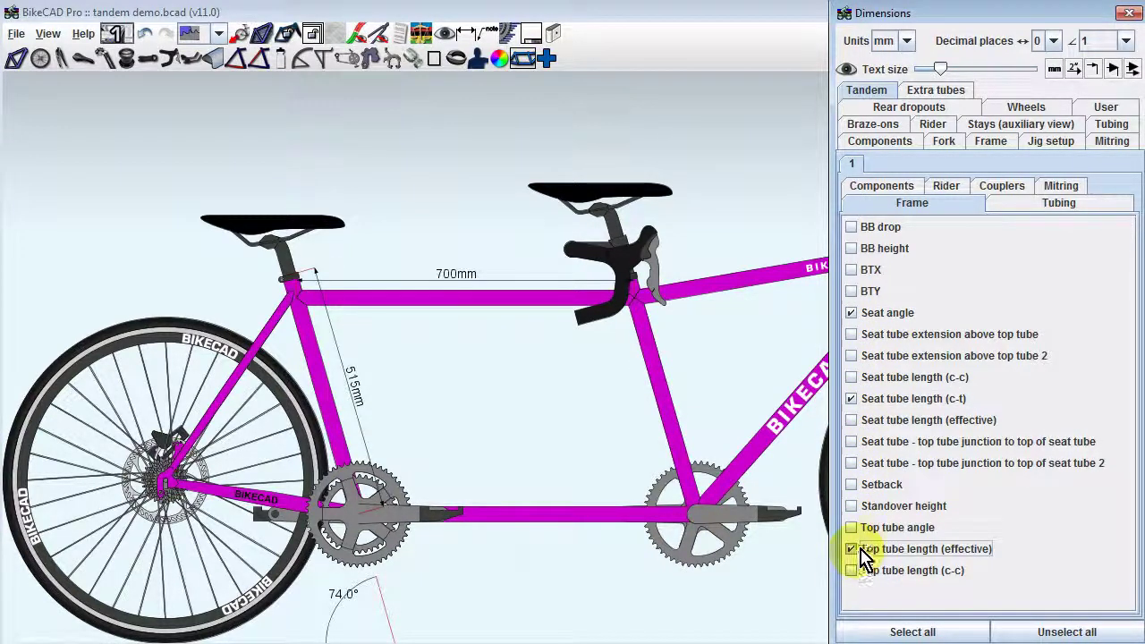
click(872, 186)
click(853, 457)
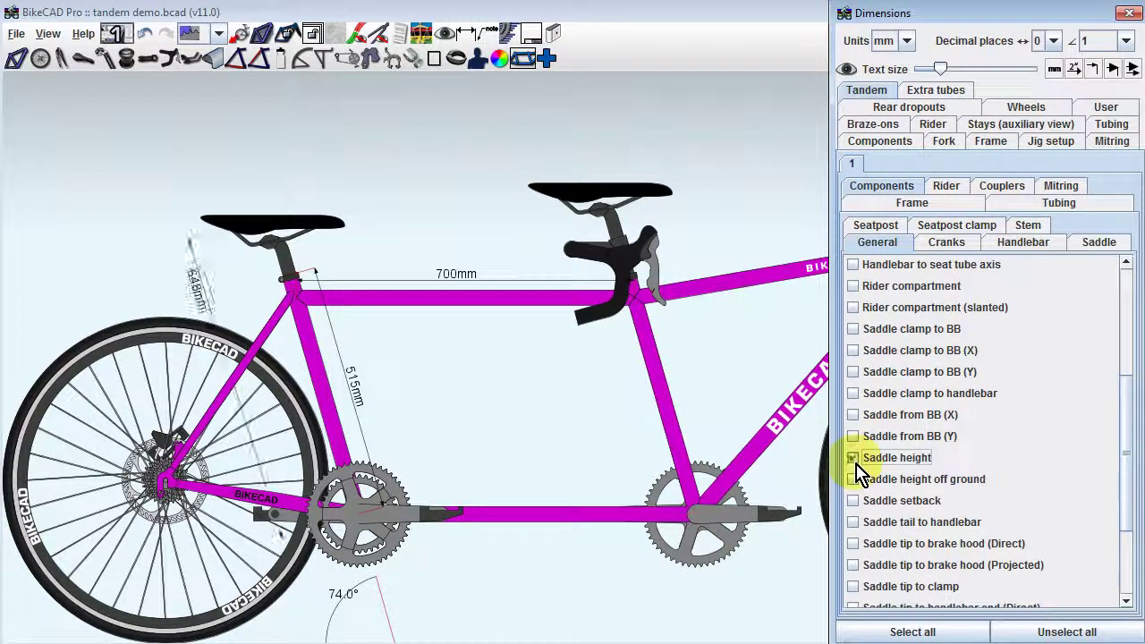
Step: Clear all component and frame dimensions and close the Dimensions panel
click(1035, 626)
click(904, 204)
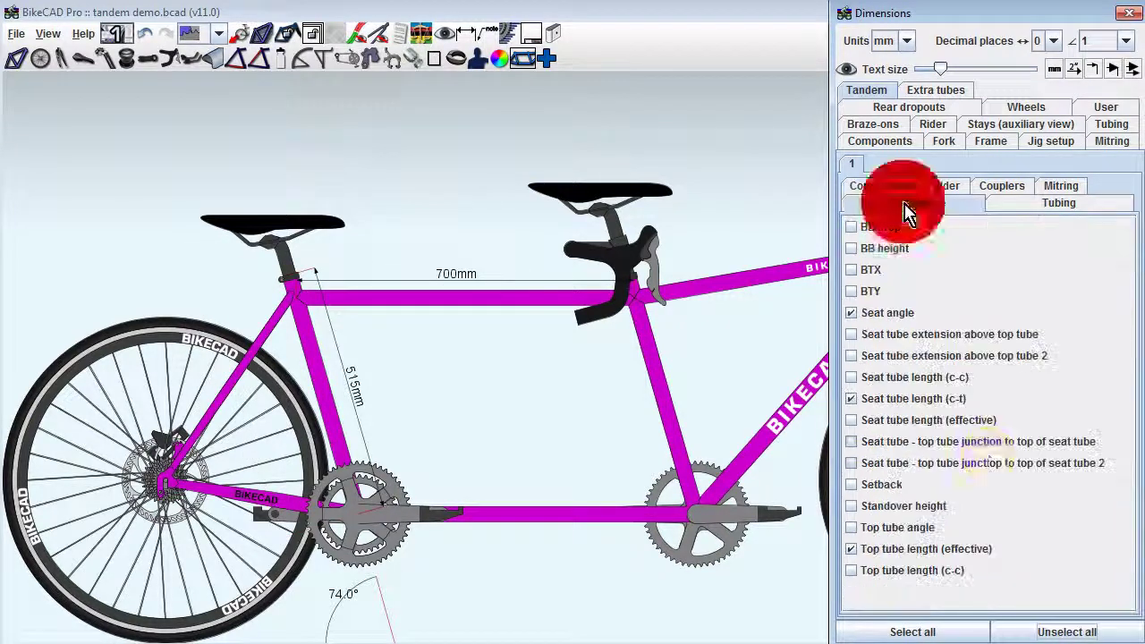
click(1051, 629)
click(1127, 12)
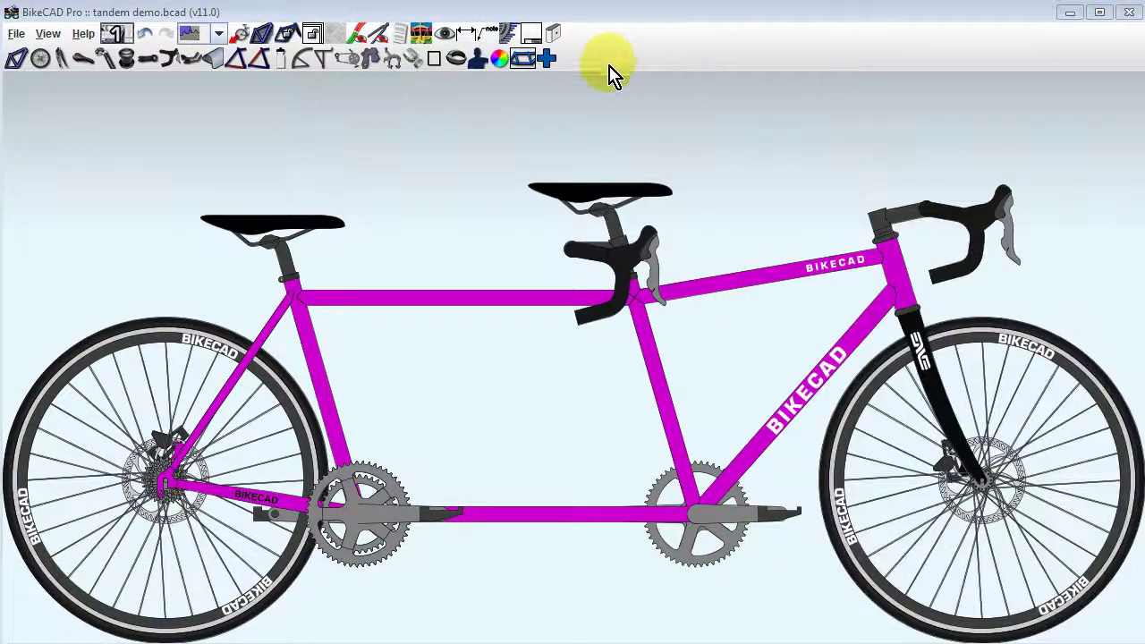
Step: Add two rider sections for a four-seat bike, then delete the fourth to leave a triplet
click(522, 60)
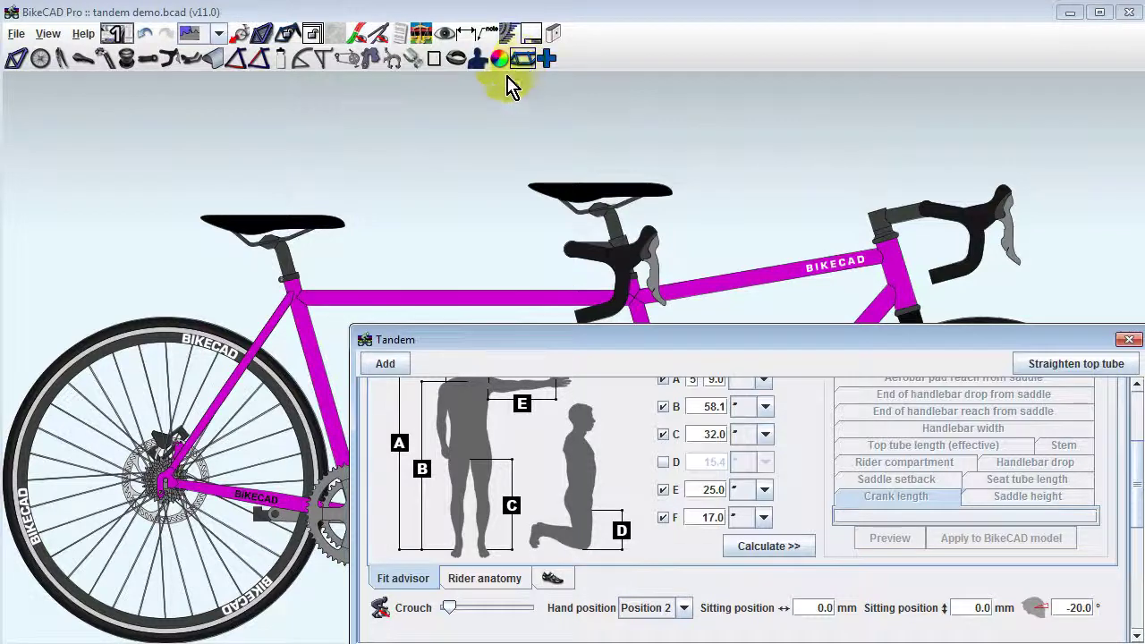
click(383, 367)
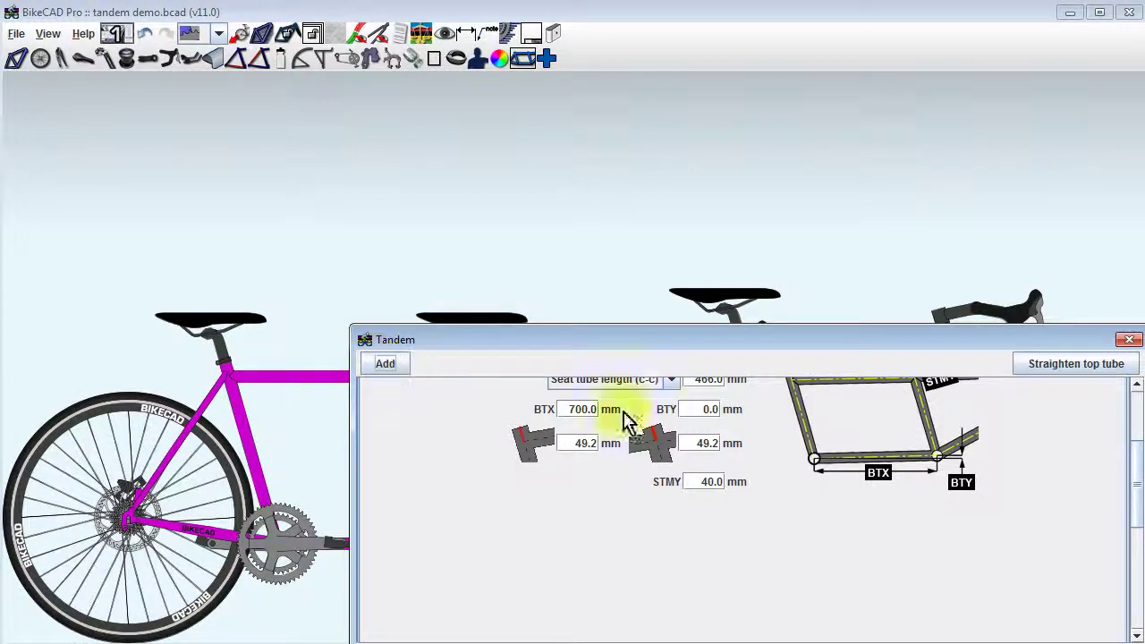
drag(1138, 481, 1137, 422)
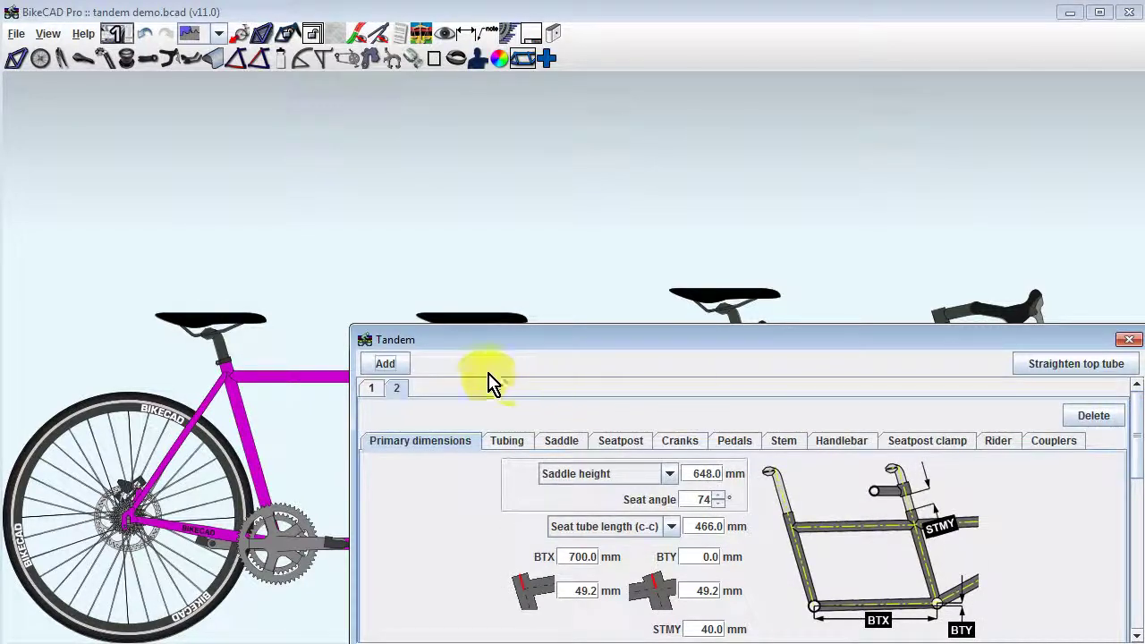
click(386, 365)
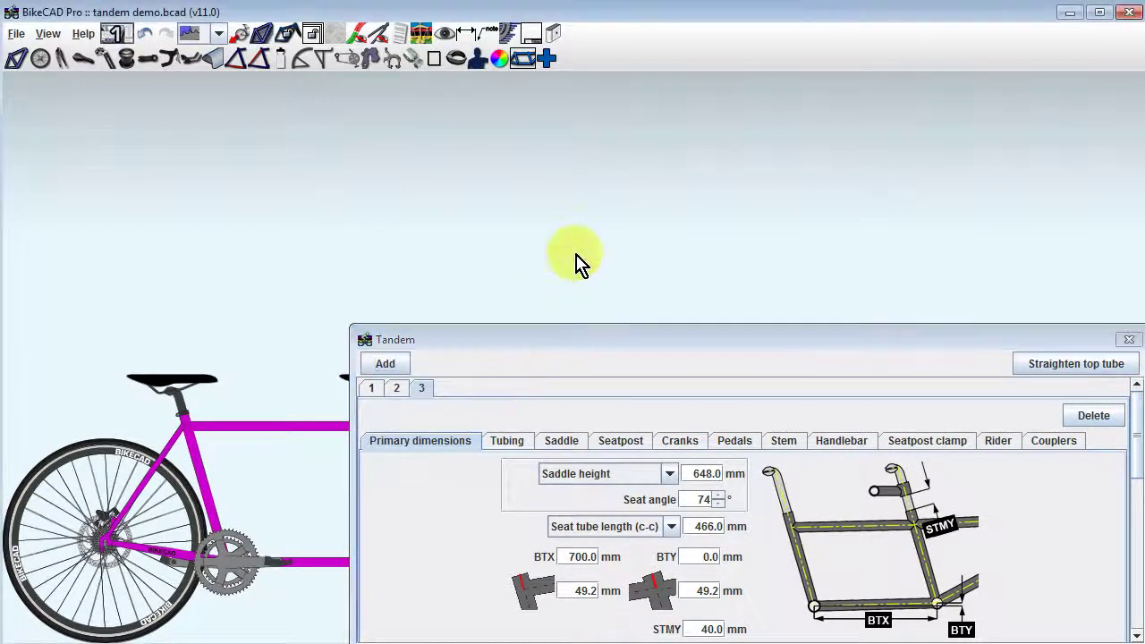
click(562, 224)
mouse_move(562, 224)
mouse_down()
mouse_move(567, 184)
mouse_move(542, 169)
mouse_move(547, 152)
mouse_up()
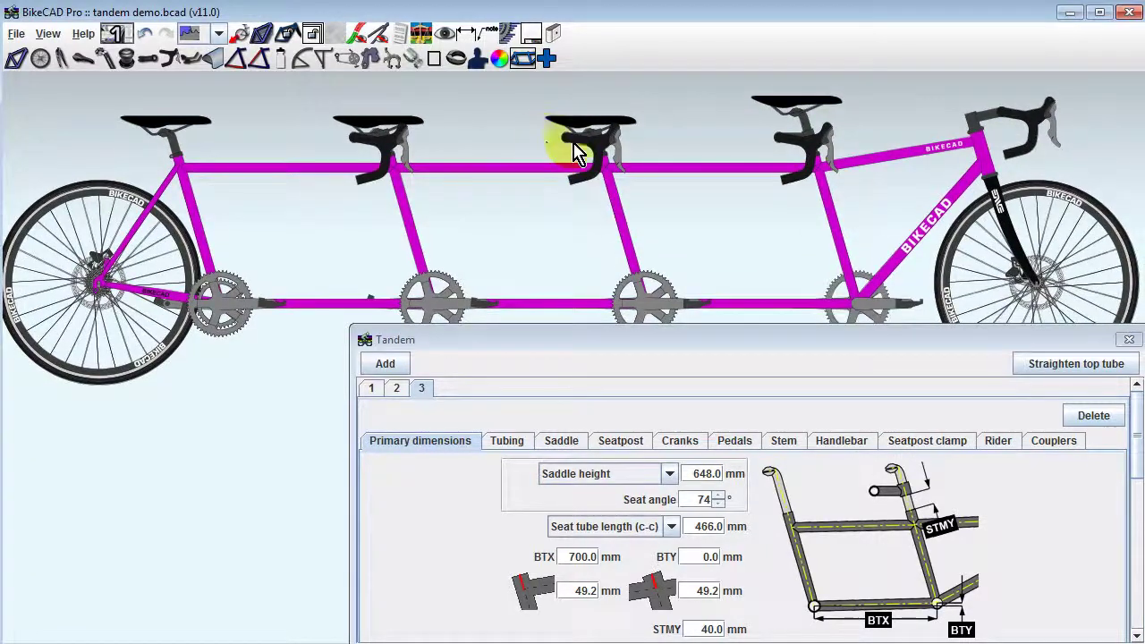
click(1093, 416)
drag(838, 241, 846, 288)
click(374, 389)
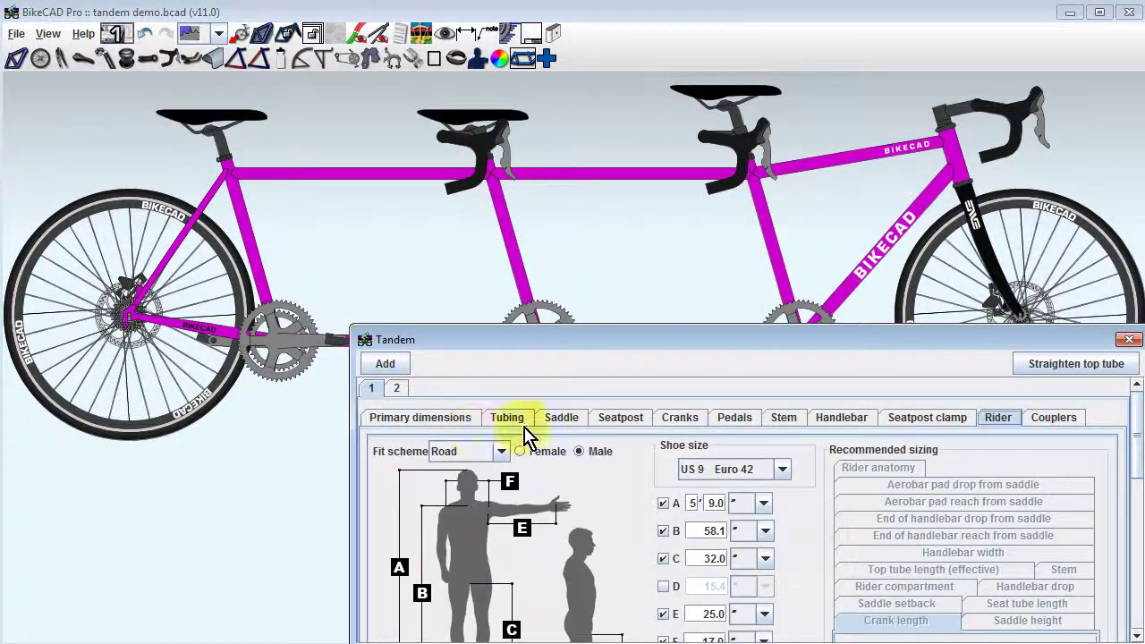
Step: Set section 1's saddle height to 688 mm and straighten the top tube
click(560, 417)
text(88.0)
key(Return)
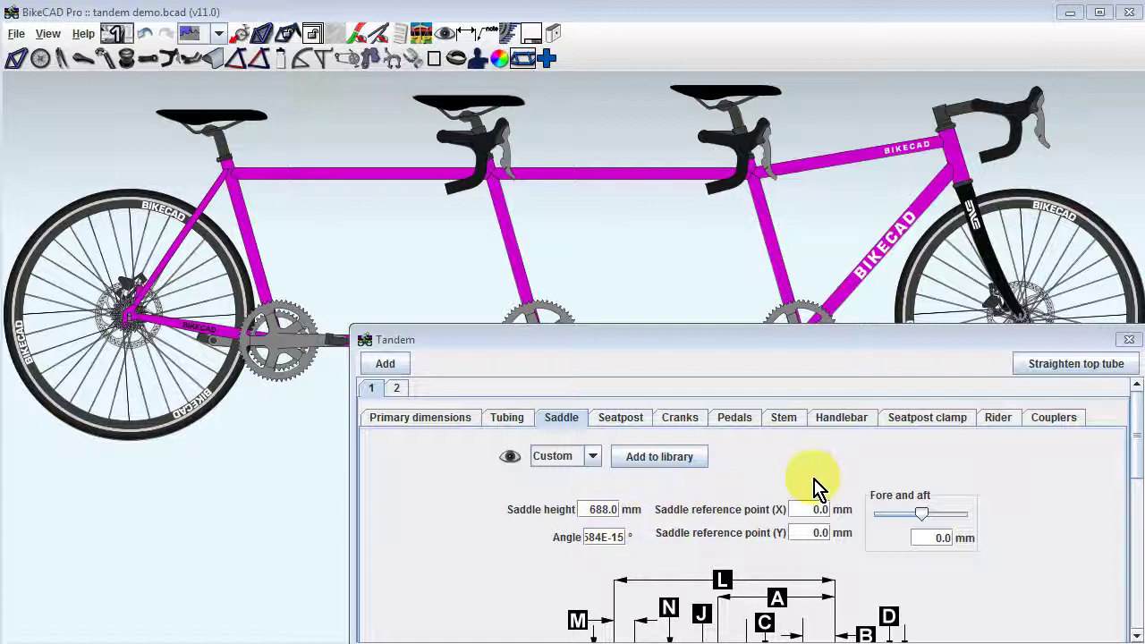
click(1069, 370)
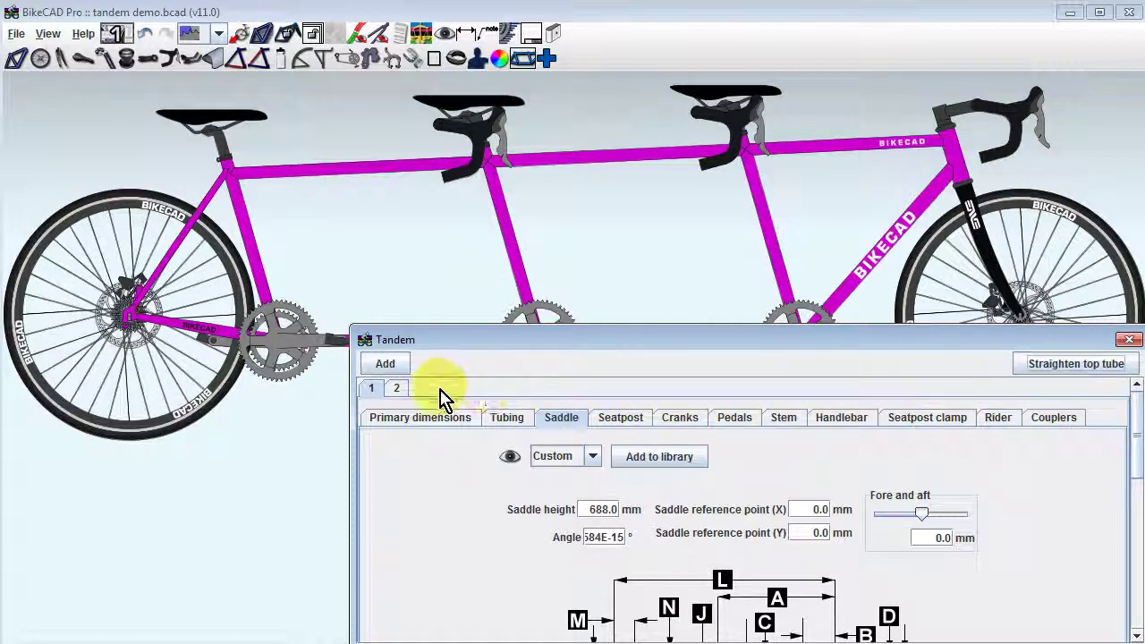
Step: Change section 2's seat tube length to 366 mm, then delete section 2
click(399, 390)
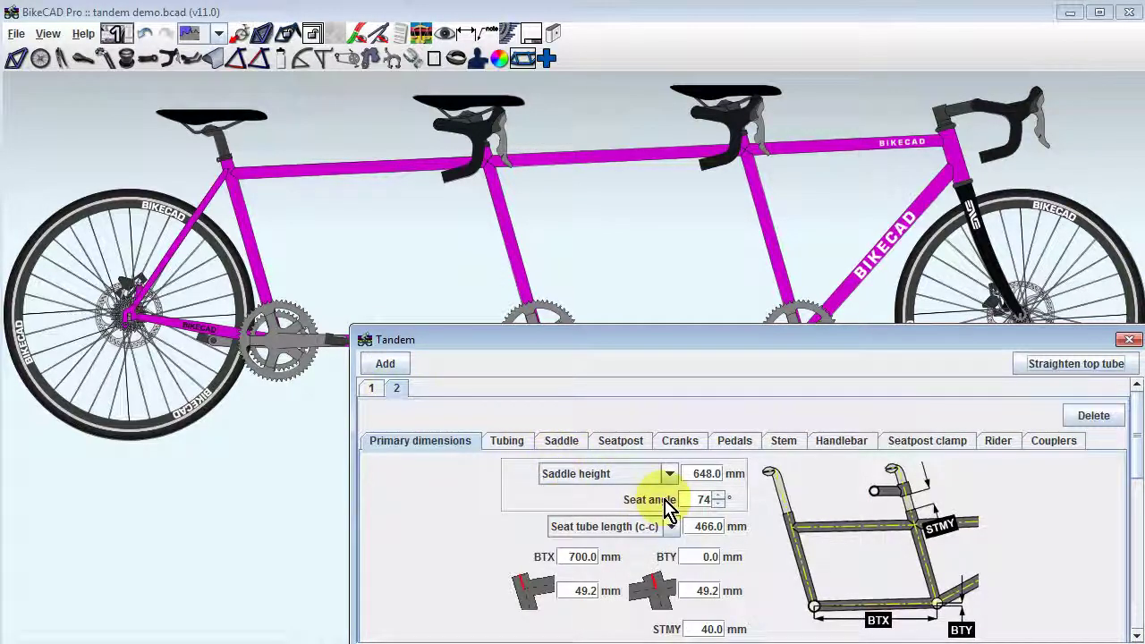
click(703, 527)
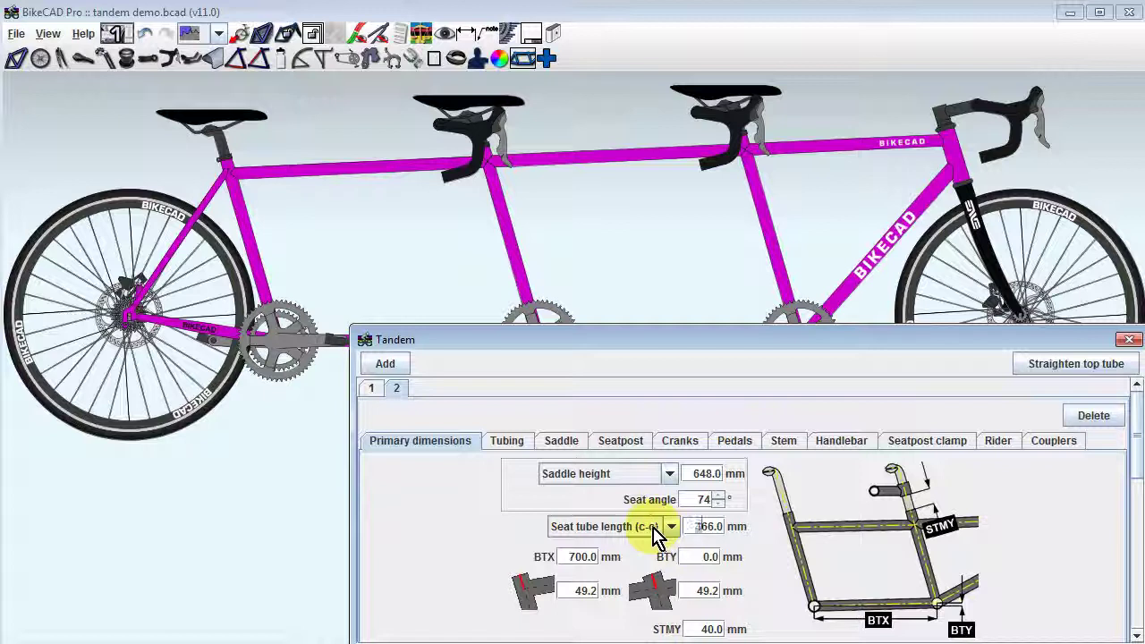
text(3)
key(Return)
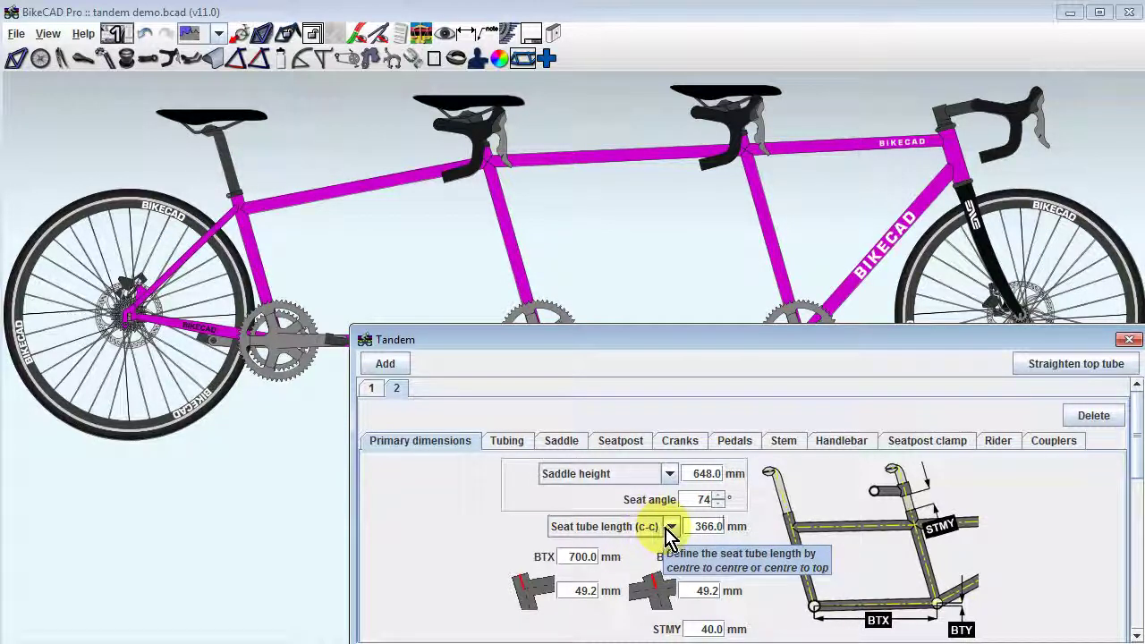
click(1093, 417)
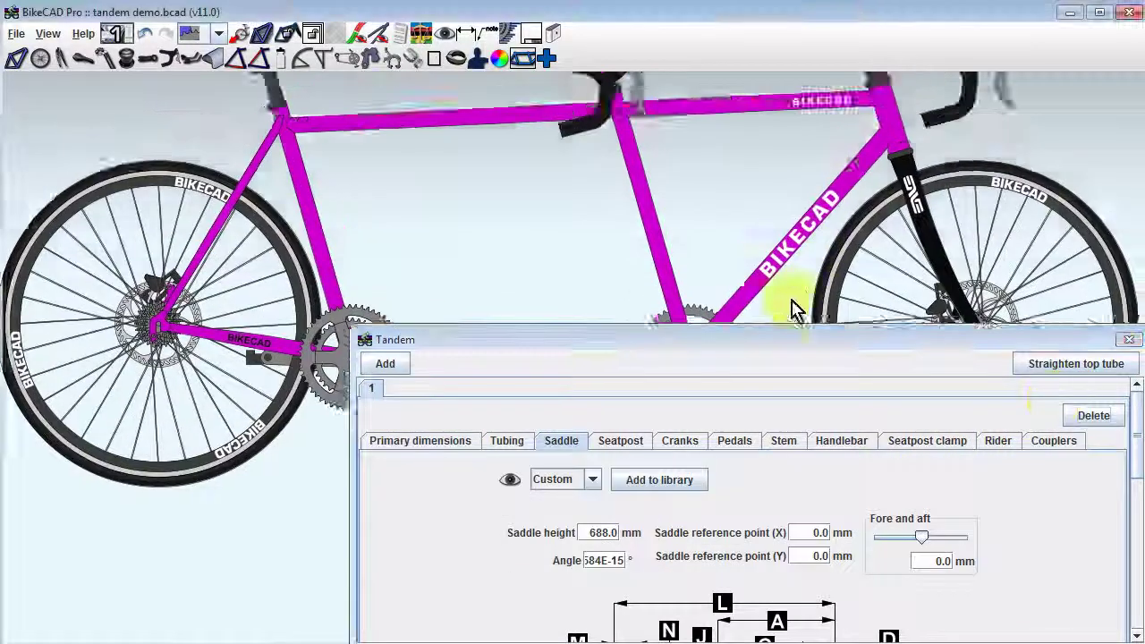
Step: Set section 1's STMY to 20 mm and close the Tandem settings
click(420, 440)
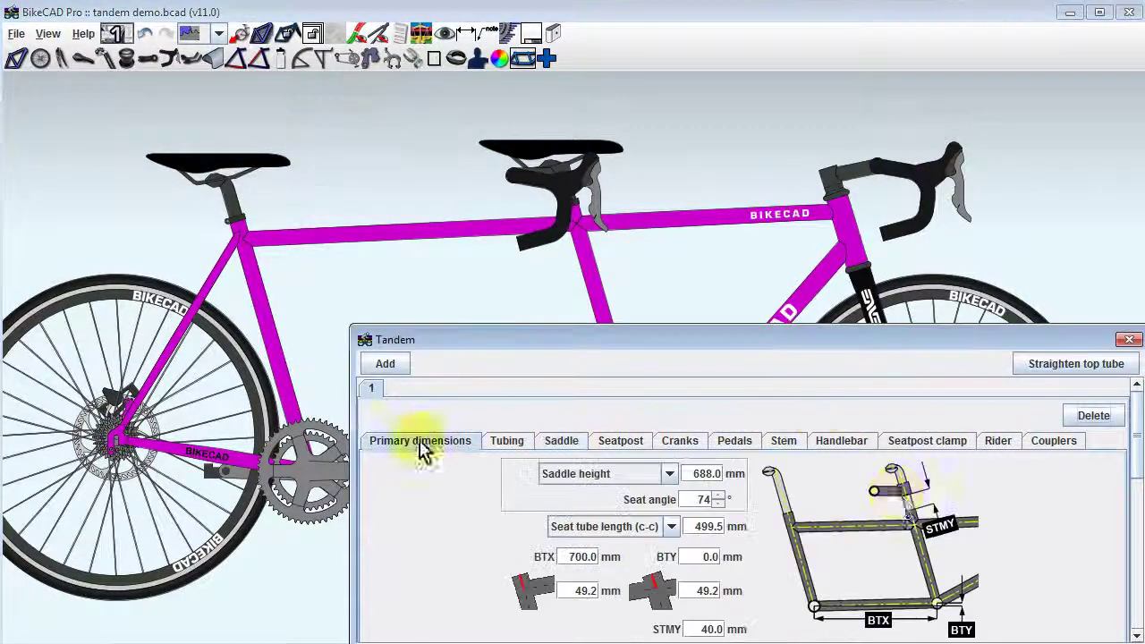
text(2)
key(Return)
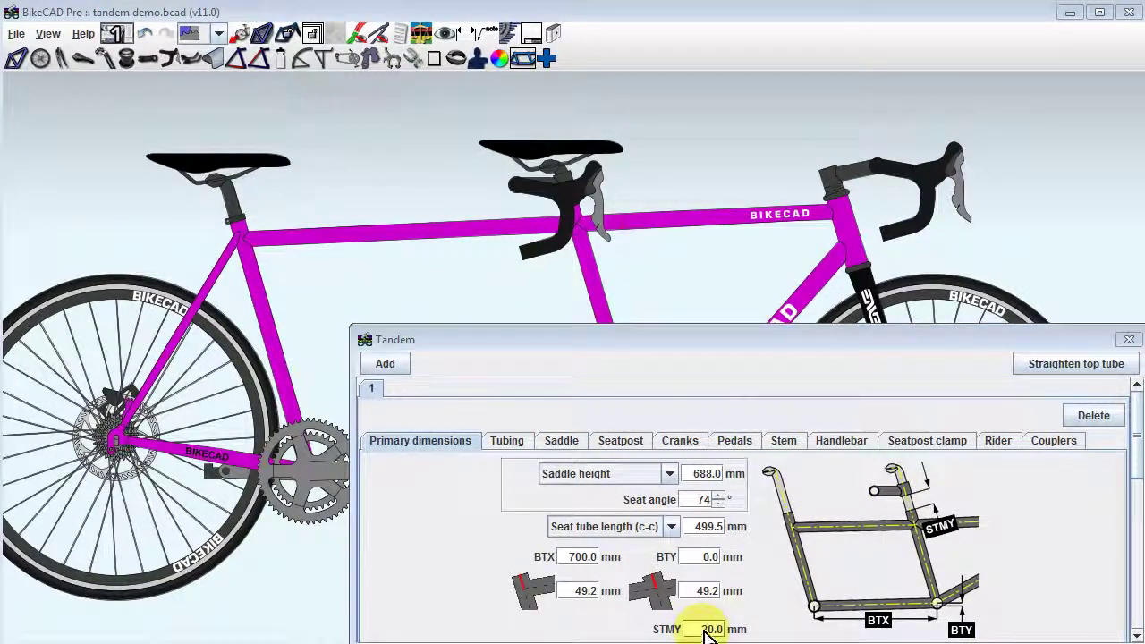
click(1129, 341)
Step: Add an extra tube from Tandem Boom tube 1 at 30.0 to the Head tube at 84.0
click(544, 59)
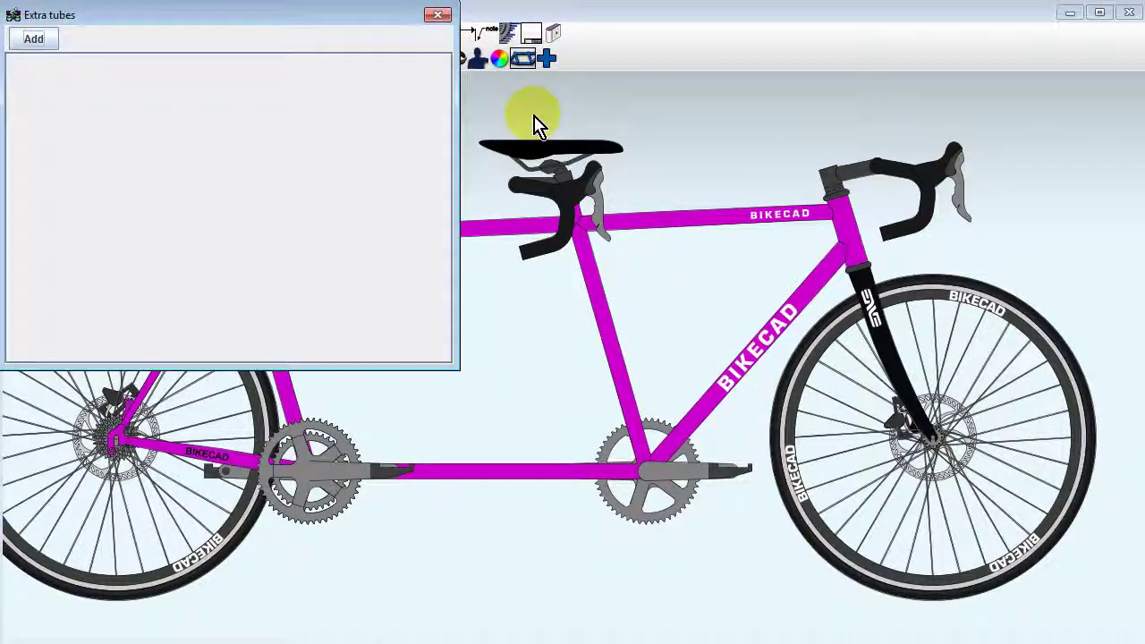
click(34, 38)
click(239, 174)
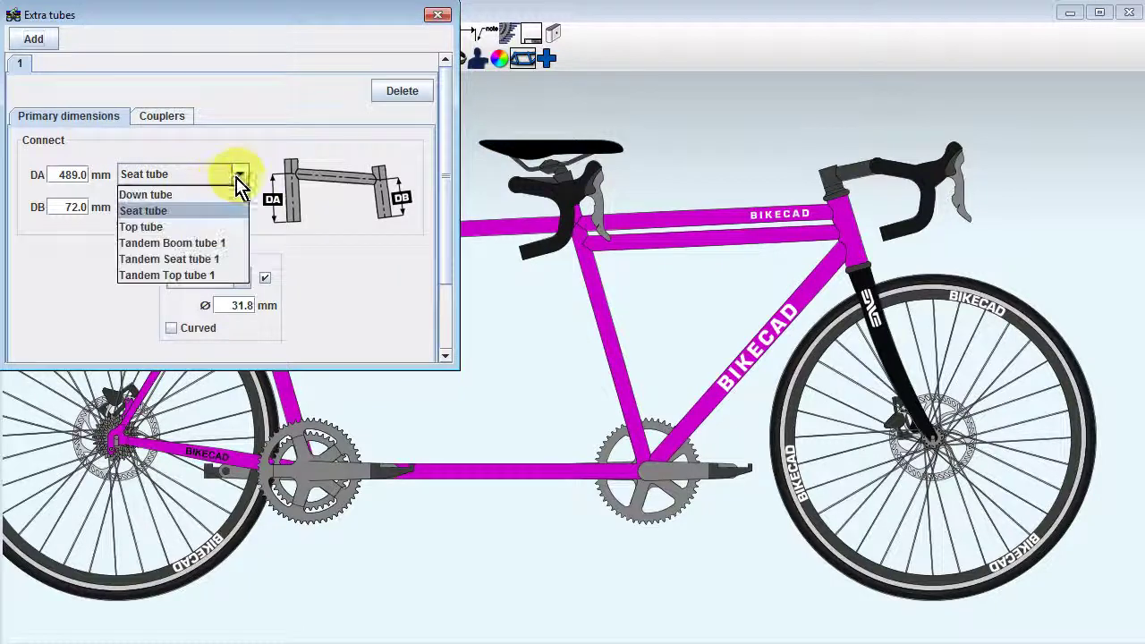
click(212, 247)
drag(62, 184, 105, 220)
text(30.0)
key(Return)
click(89, 213)
text(84)
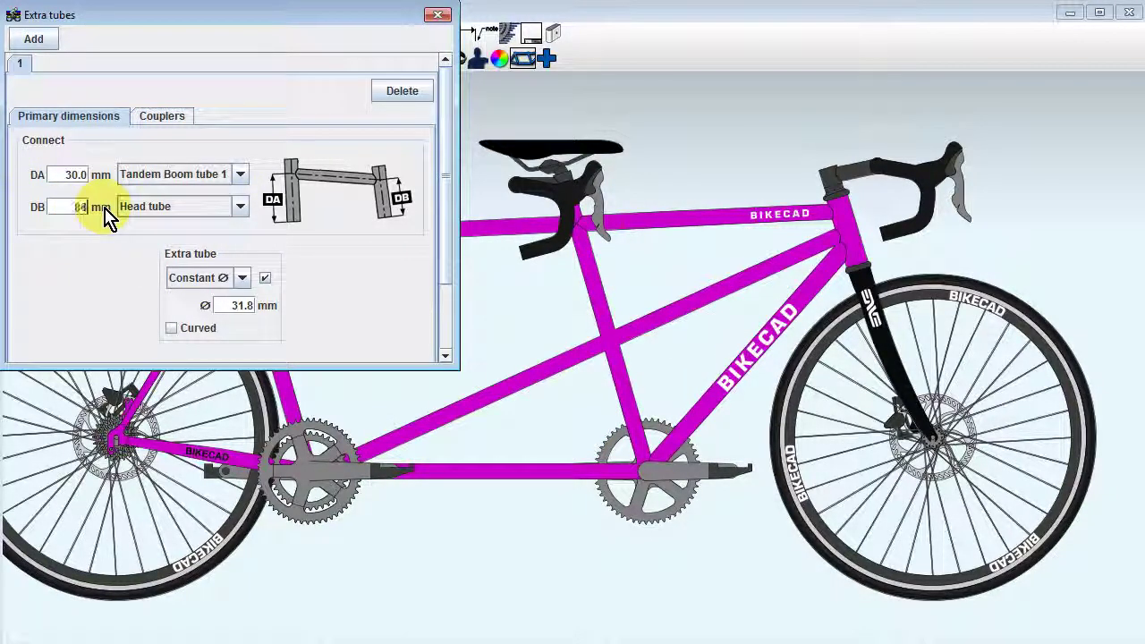
text(.0)
key(Return)
click(438, 15)
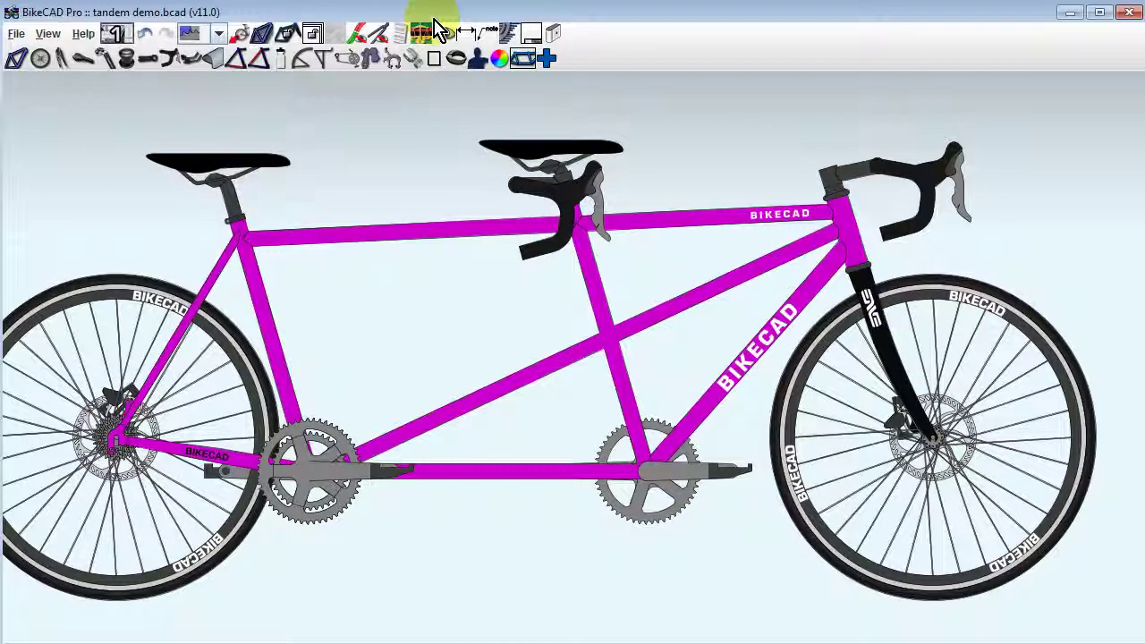